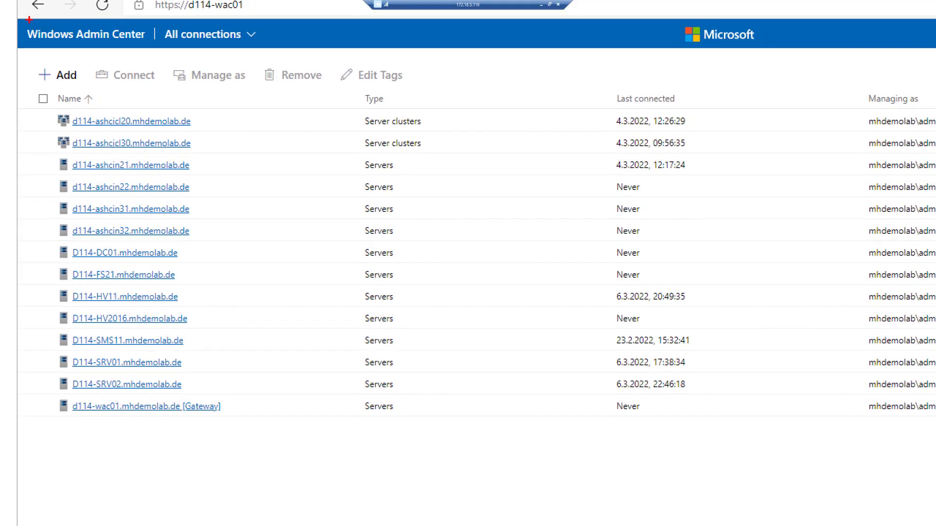
{"action": "mouse_move", "coordinate": [22, 20]}
{"action": "left_mouse_down"}
{"action": "mouse_move", "coordinate": [94, 47]}
{"action": "mouse_move", "coordinate": [292, 53]}
{"action": "left_mouse_up"}
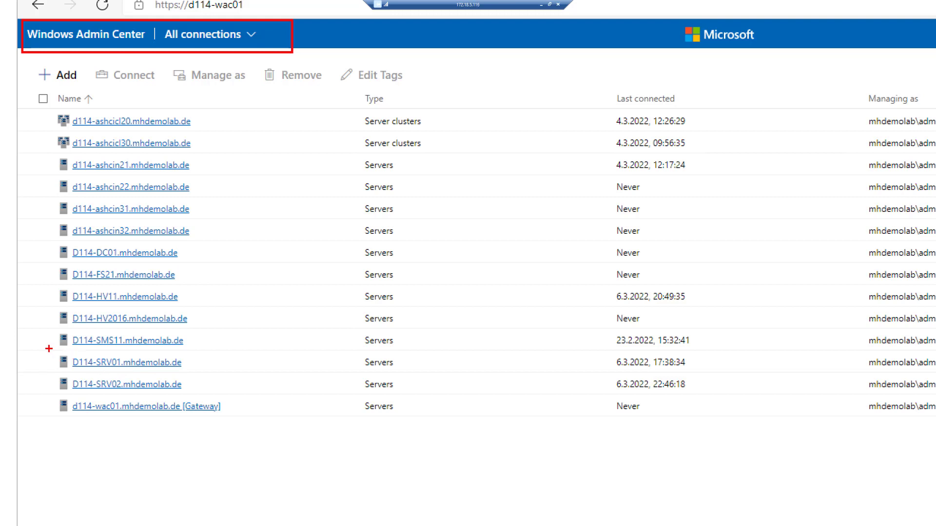
{"action": "left_click_drag", "start_coordinate": [46, 344], "coordinate": [220, 395]}
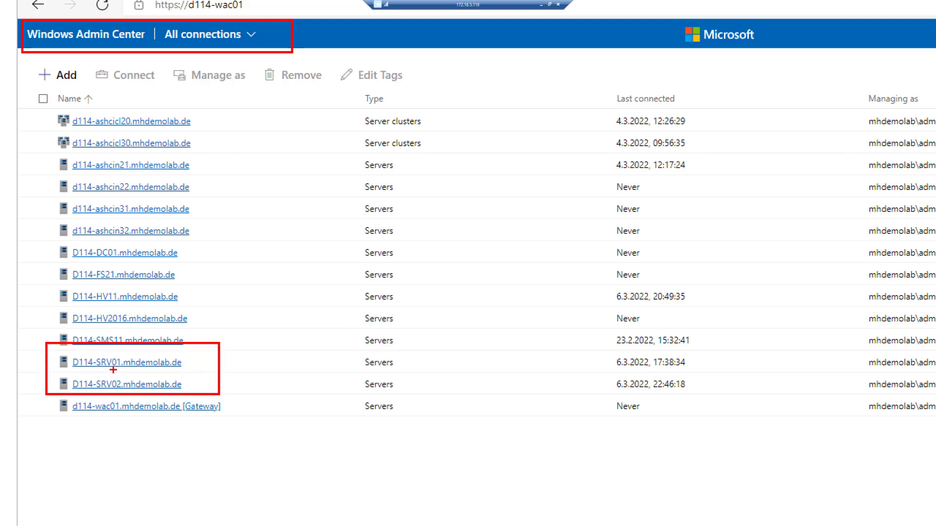
{"action": "left_click_drag", "start_coordinate": [110, 369], "coordinate": [128, 369]}
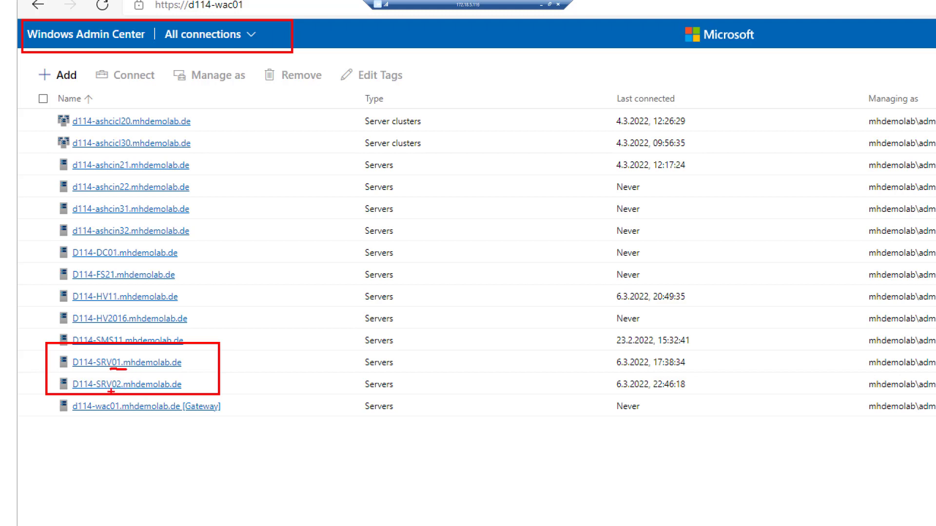
{"action": "left_click_drag", "start_coordinate": [119, 391], "coordinate": [127, 391]}
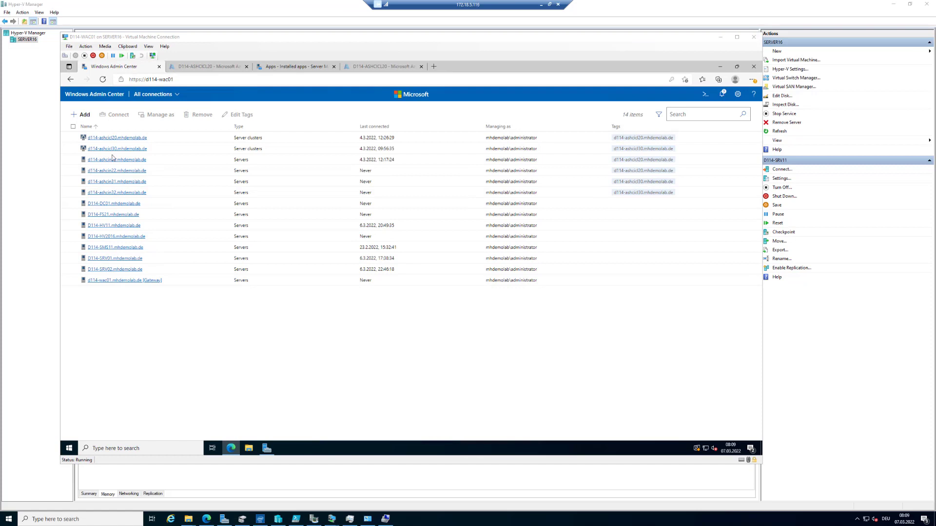
Step: Open the D114-SRV02.mhdemolab.de server from the list of all connections
{"action": "left_click", "coordinate": [120, 270]}
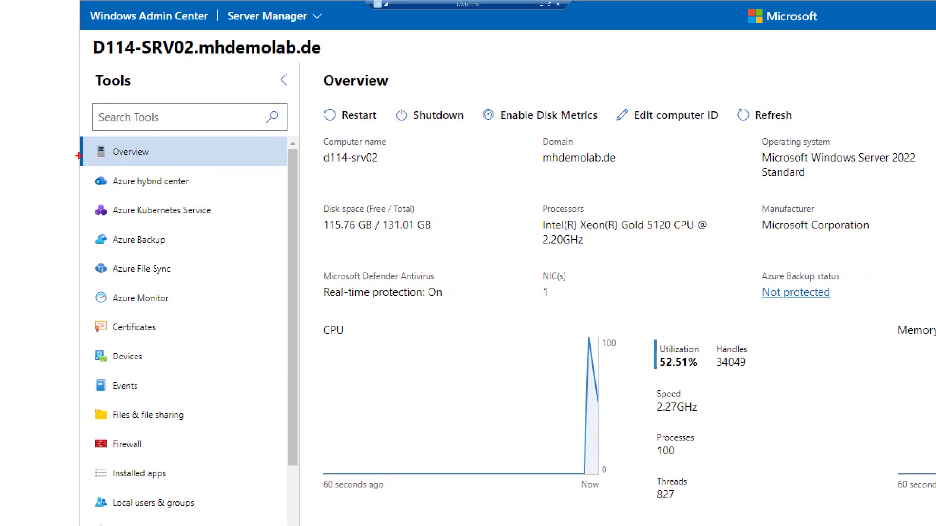
{"action": "mouse_move", "coordinate": [91, 169]}
{"action": "left_mouse_down"}
{"action": "mouse_move", "coordinate": [121, 186]}
{"action": "mouse_move", "coordinate": [238, 207]}
{"action": "mouse_move", "coordinate": [248, 193]}
{"action": "left_mouse_up"}
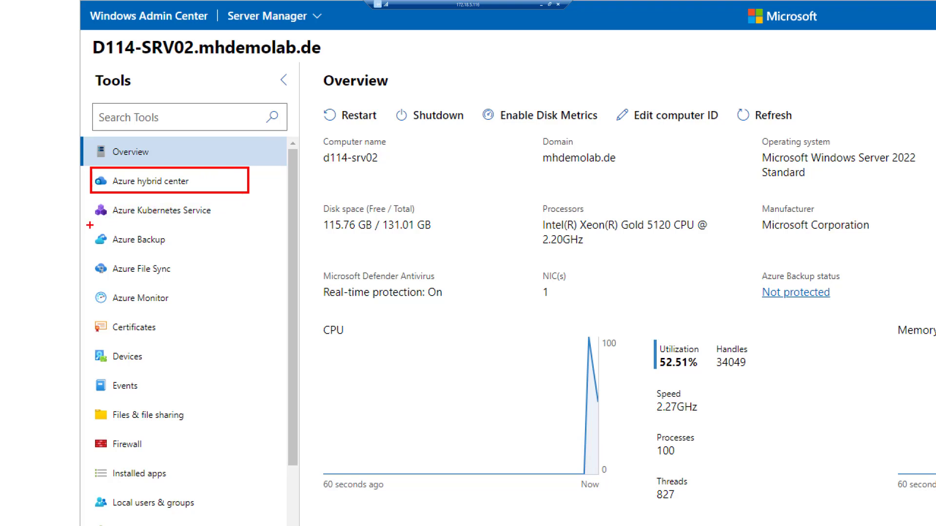
{"action": "mouse_move", "coordinate": [89, 226]}
{"action": "left_mouse_down"}
{"action": "mouse_move", "coordinate": [110, 254]}
{"action": "mouse_move", "coordinate": [217, 254]}
{"action": "left_mouse_up"}
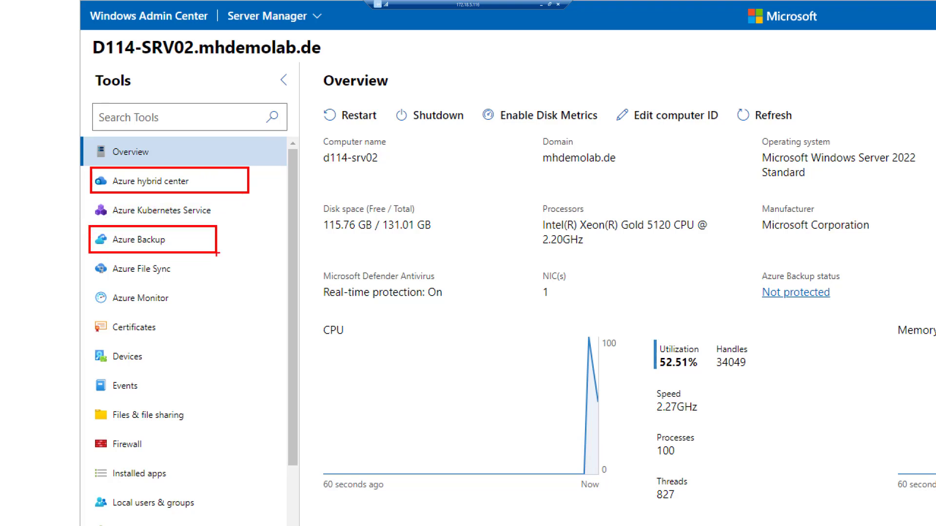
{"action": "key", "text": "Escape"}
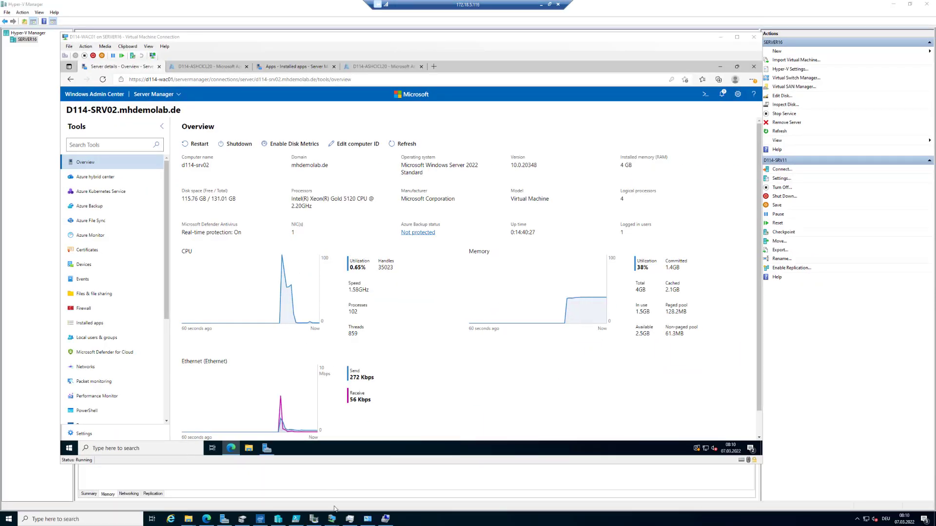
Step: Switch to the D114-SRV02 virtual machine, unlock it and sign in with the administrator account password
{"action": "mouse_move", "coordinate": [333, 520]}
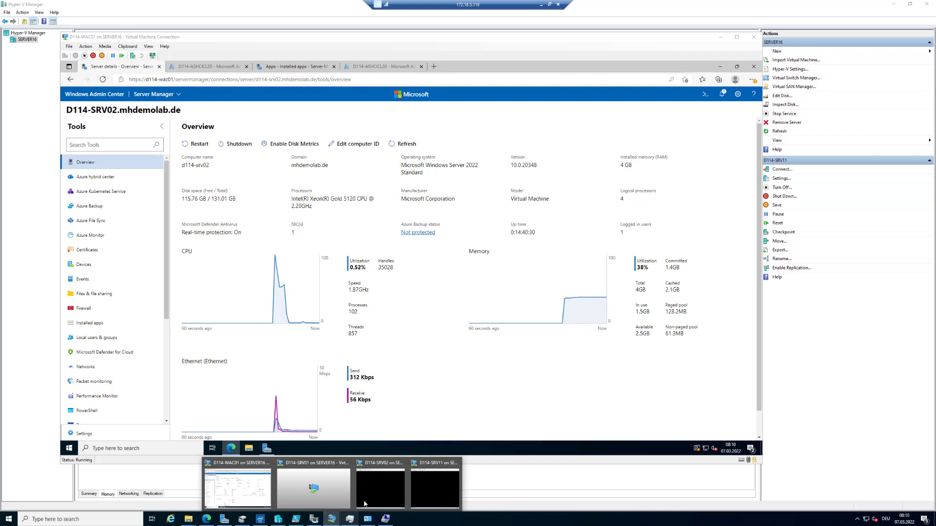
{"action": "left_click", "coordinate": [376, 491]}
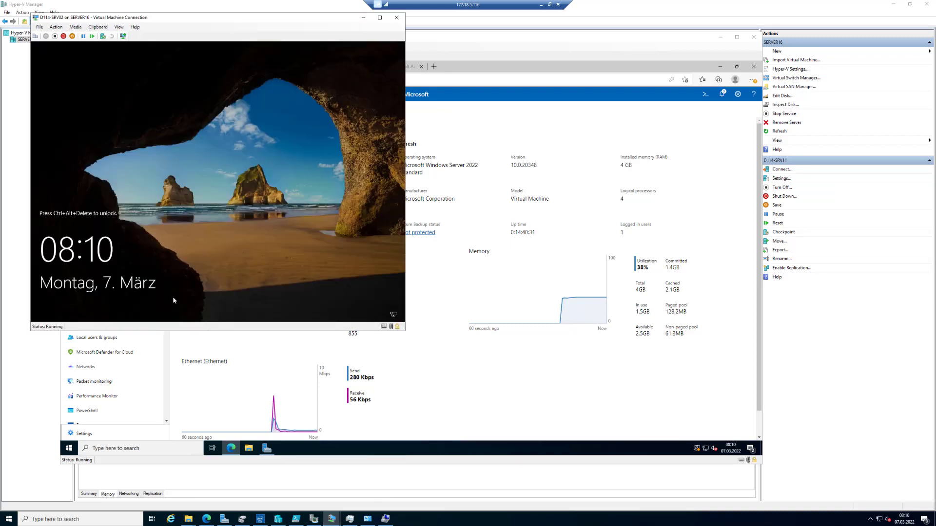
{"action": "left_click", "coordinate": [35, 36]}
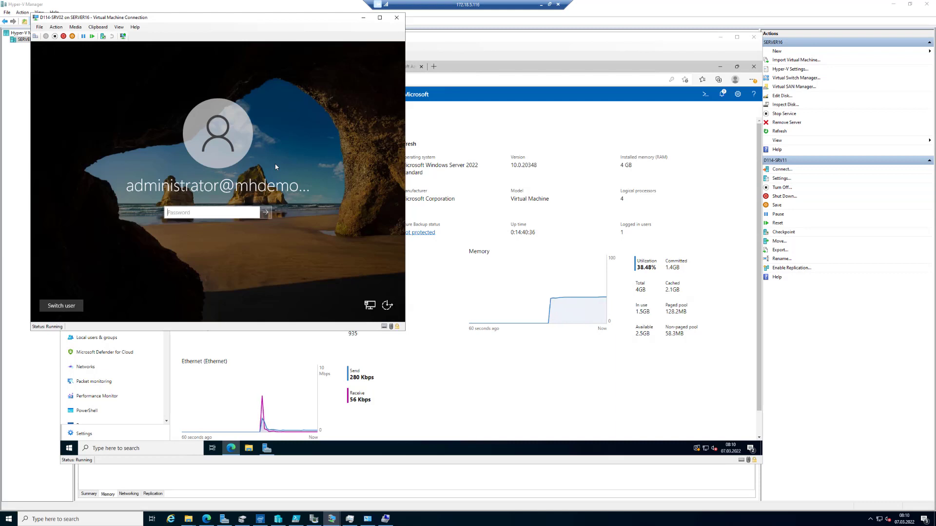
{"action": "type", "text": "••••••"}
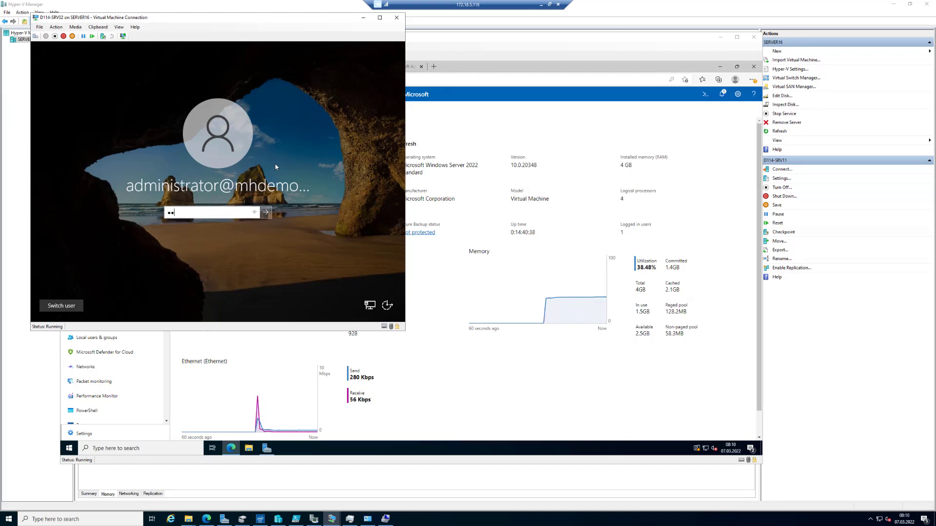
{"action": "key", "text": "Return"}
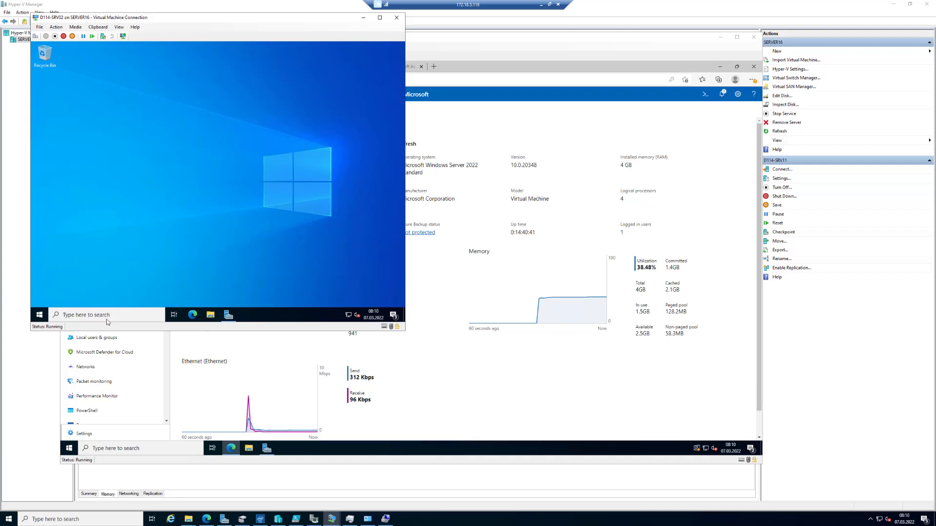
Step: Check the programs installed on D114-SRV02 in Control Panel's Programs and Features, including the Microsoft Edge entry, and minimize the virtual machine window
{"action": "left_click", "coordinate": [40, 315]}
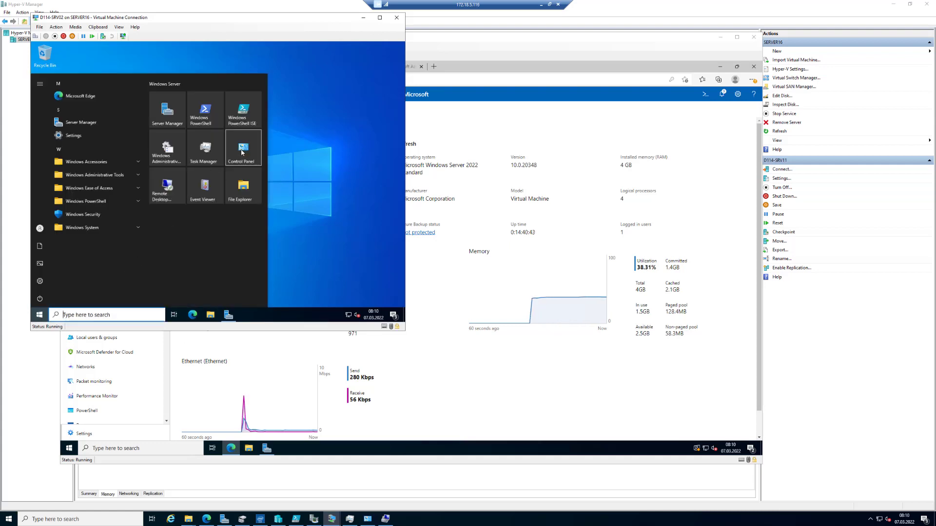
{"action": "left_click", "coordinate": [241, 149]}
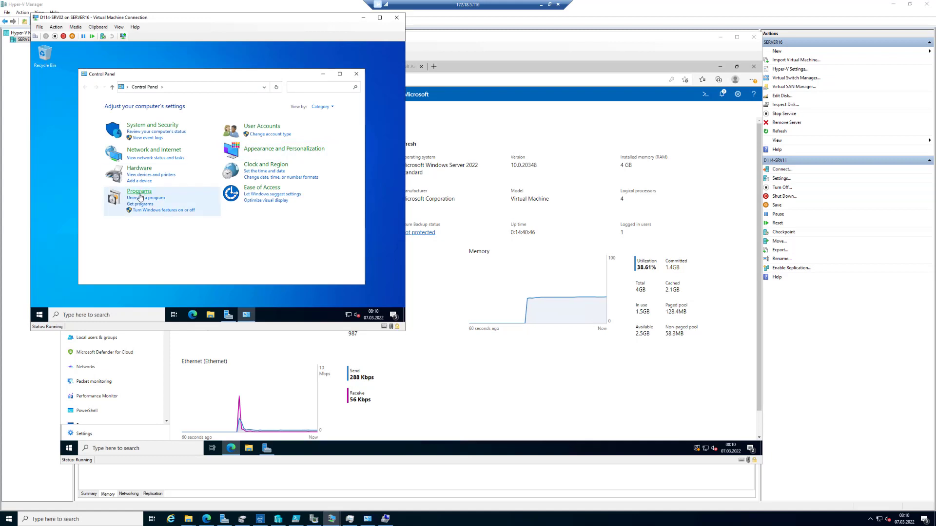
{"action": "left_click", "coordinate": [143, 198]}
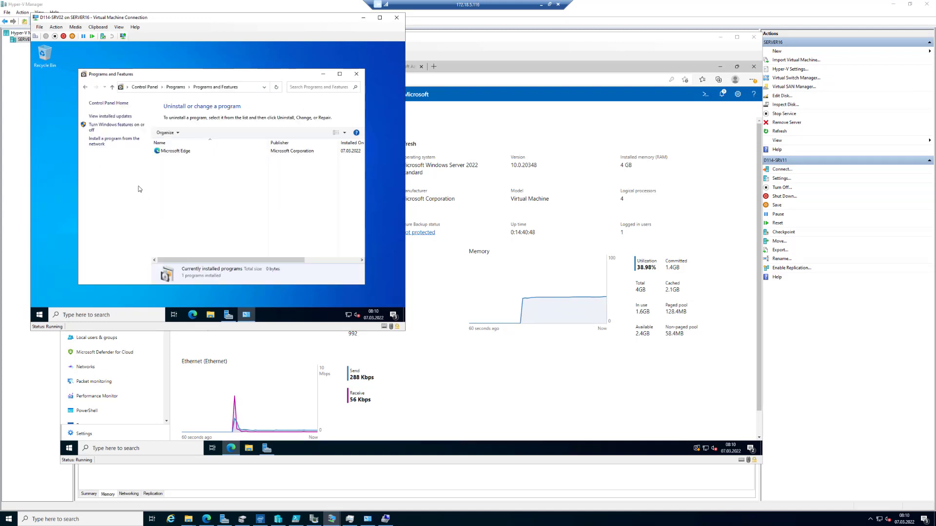
{"action": "left_click", "coordinate": [157, 151]}
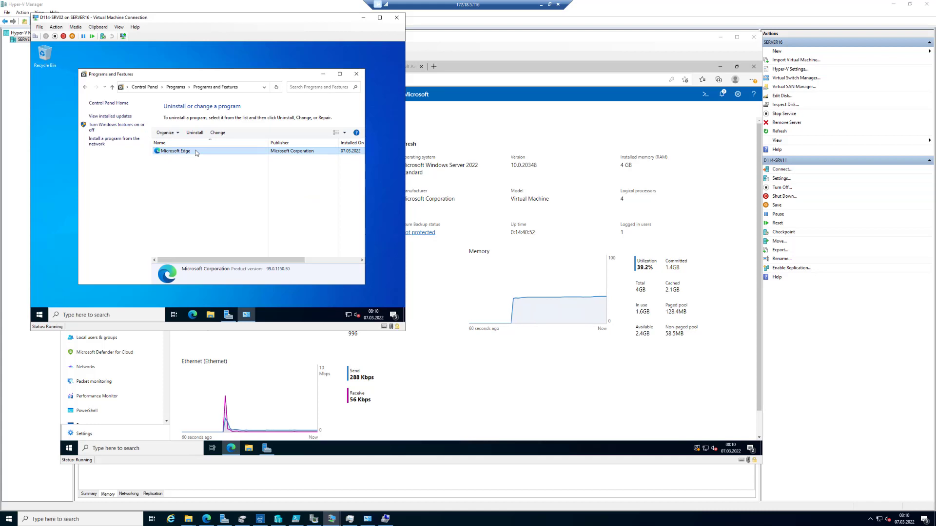
{"action": "left_click", "coordinate": [363, 18]}
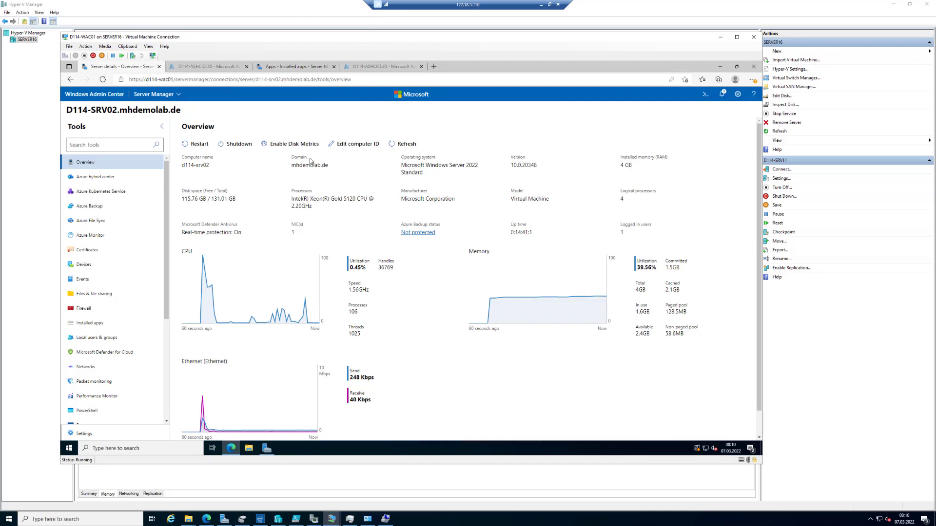
Step: Review the available services in the Azure hybrid center of D114-SRV02 and choose to set up Azure Backup
{"action": "left_click", "coordinate": [95, 178]}
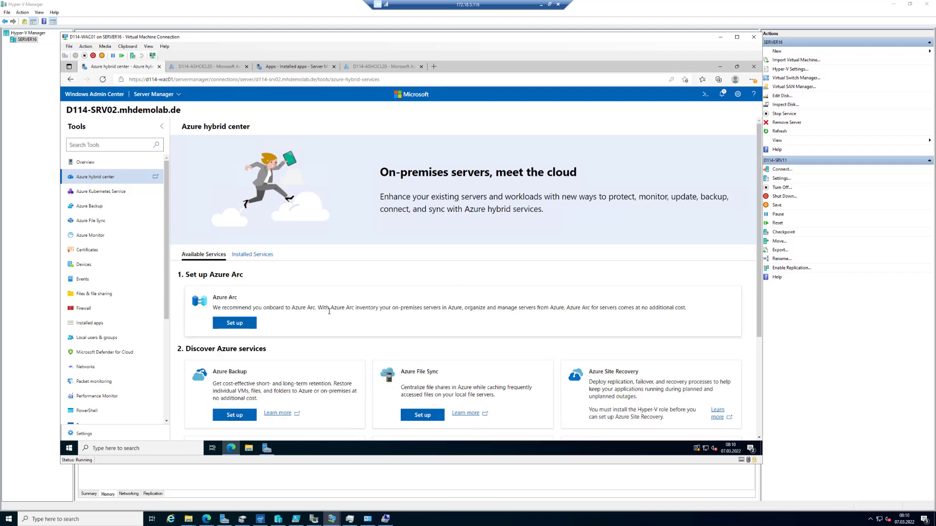
{"action": "left_click", "coordinate": [641, 521]}
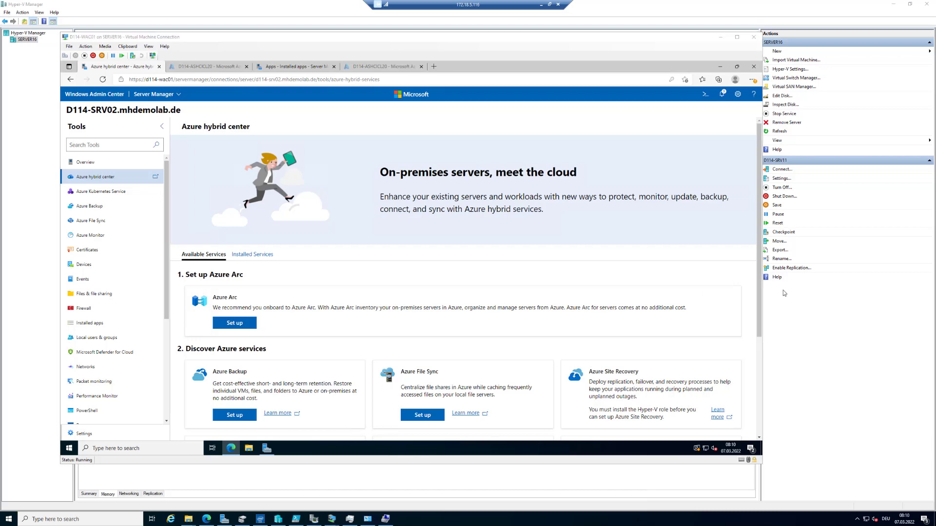
{"action": "left_click", "coordinate": [758, 265]}
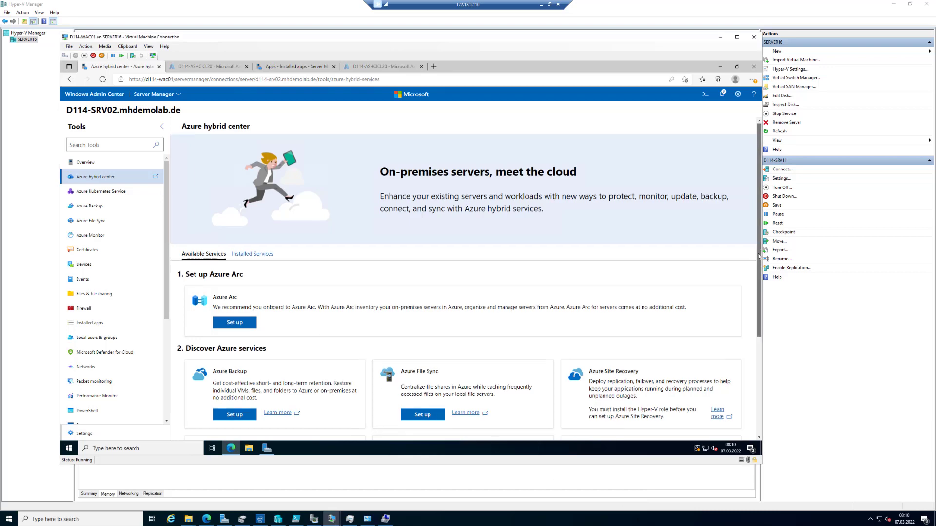
{"action": "scroll", "coordinate": [757, 268], "scroll_direction": "down", "scroll_amount": 1}
{"action": "scroll", "coordinate": [756, 269], "scroll_direction": "down", "scroll_amount": 1}
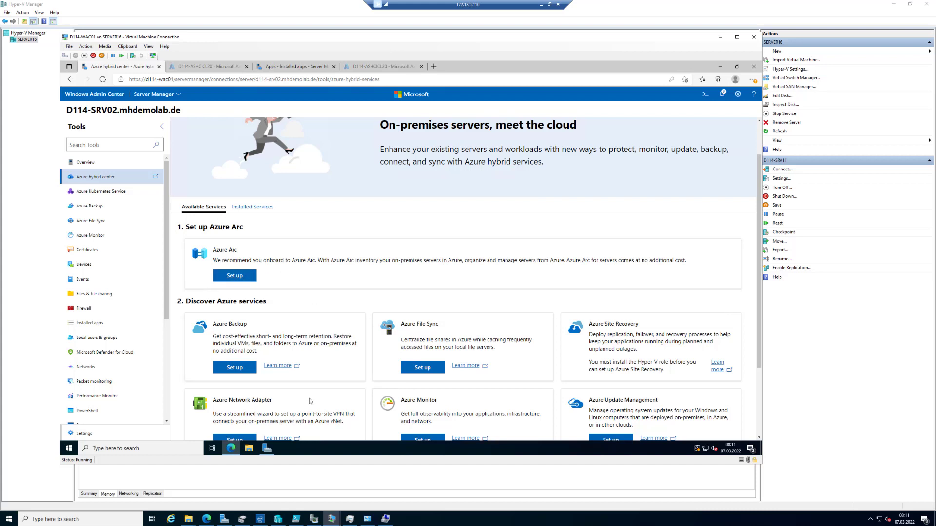
{"action": "left_click", "coordinate": [243, 369]}
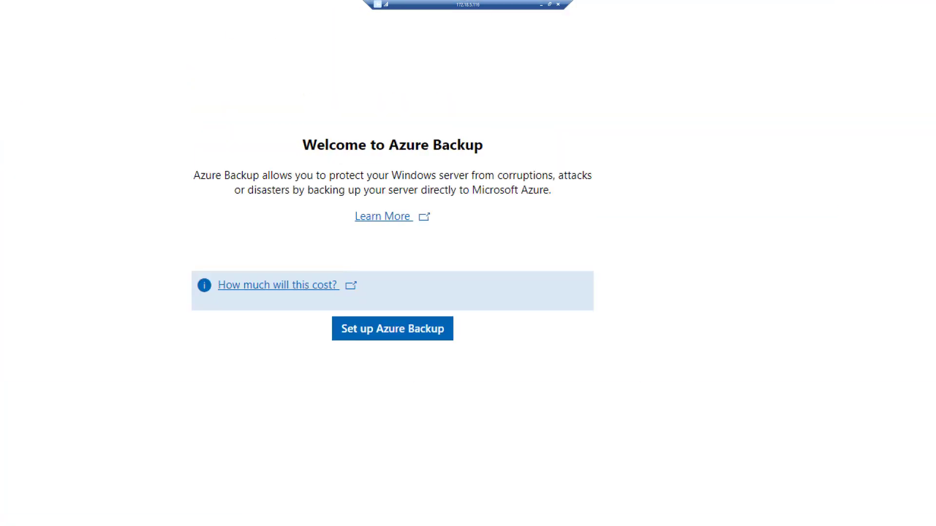
{"action": "mouse_move", "coordinate": [167, 188]}
{"action": "left_mouse_down"}
{"action": "mouse_move", "coordinate": [257, 221]}
{"action": "mouse_move", "coordinate": [510, 263]}
{"action": "mouse_move", "coordinate": [624, 263]}
{"action": "left_mouse_up"}
{"action": "left_click_drag", "start_coordinate": [436, 247], "coordinate": [536, 247]}
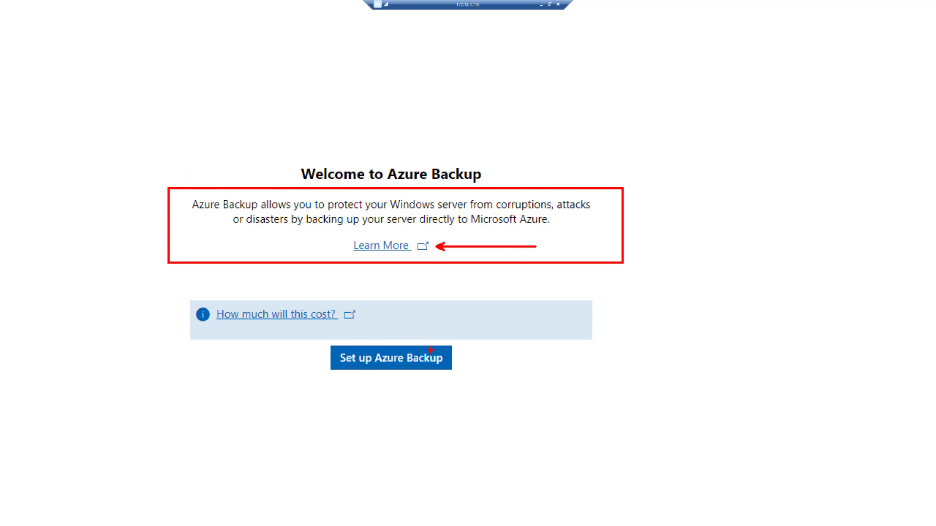
{"action": "left_click_drag", "start_coordinate": [178, 292], "coordinate": [390, 332]}
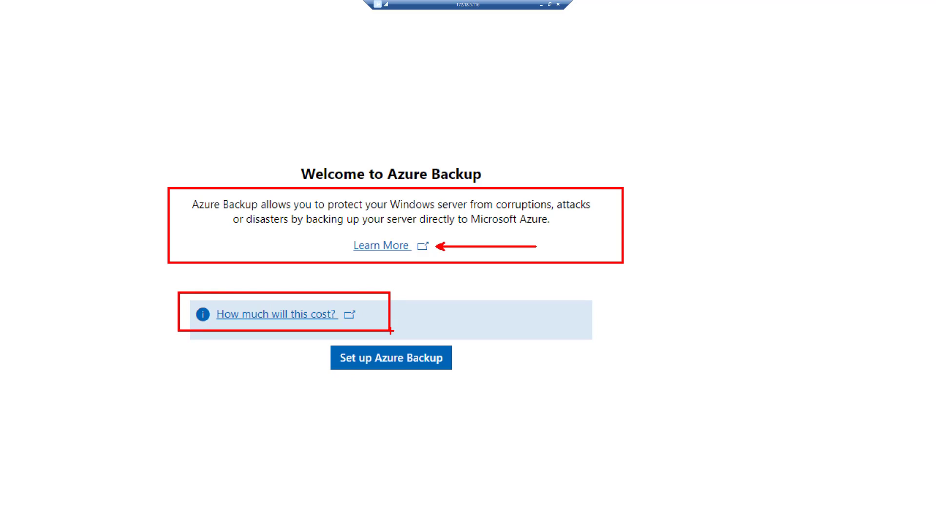
{"action": "left_click_drag", "start_coordinate": [339, 366], "coordinate": [262, 408]}
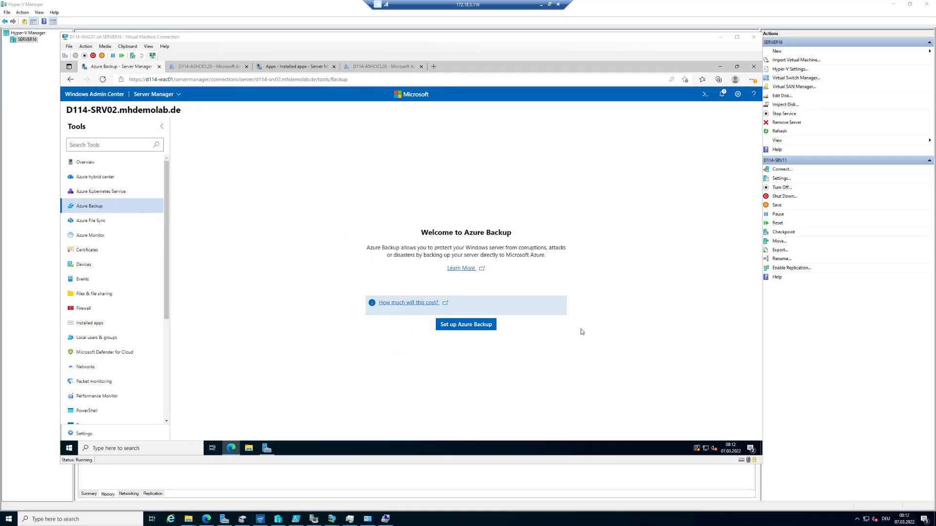
Step: Start the Azure Backup setup for D114-SRV02 from its welcome page
{"action": "left_click", "coordinate": [471, 324]}
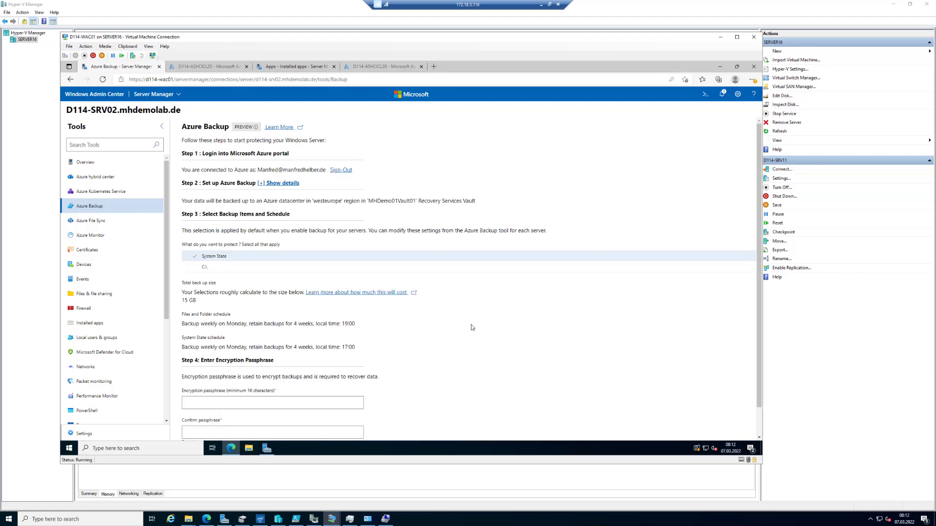
{"action": "left_click", "coordinate": [568, 524]}
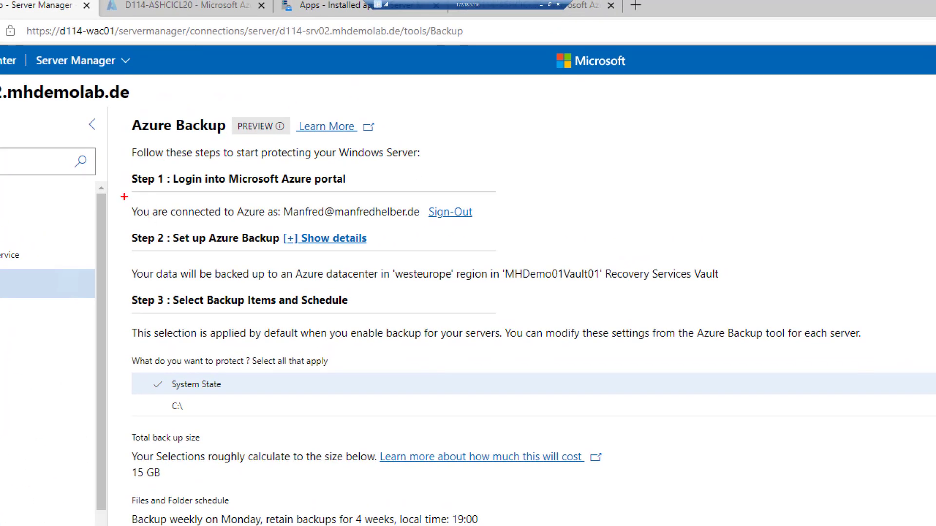
{"action": "mouse_move", "coordinate": [121, 196]}
{"action": "left_mouse_down"}
{"action": "mouse_move", "coordinate": [181, 222]}
{"action": "mouse_move", "coordinate": [503, 225]}
{"action": "left_mouse_up"}
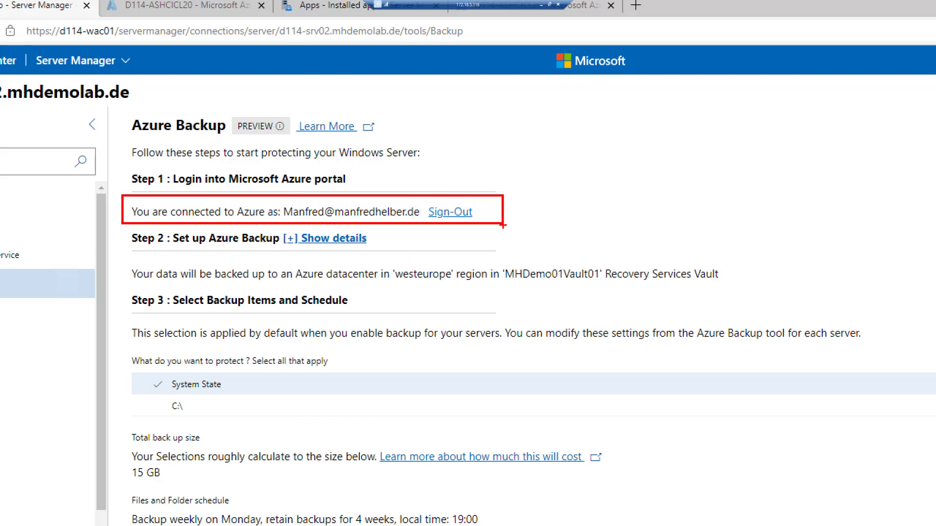
{"action": "key", "text": "Escape"}
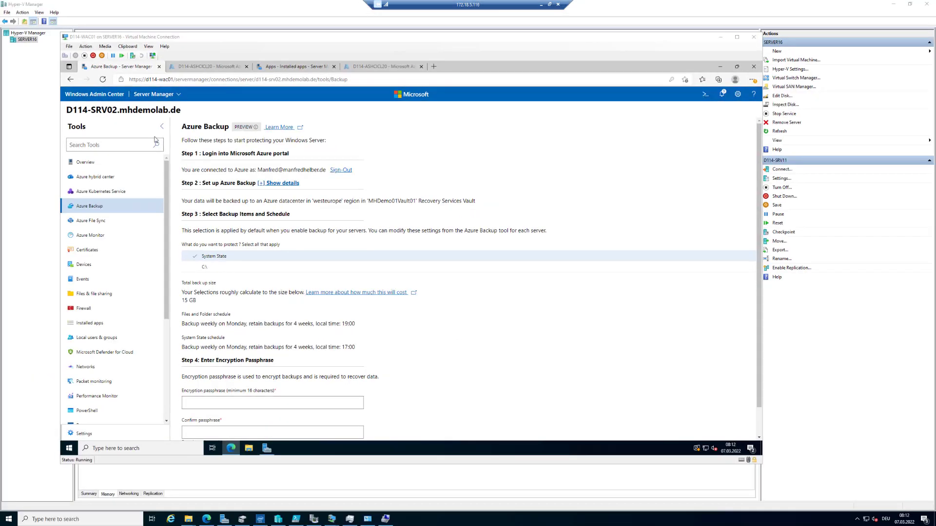
Step: Expand the Azure Backup setup details and select the Microsoft Azure Sponsorship subscription with the vault WACvault5 (new)
{"action": "left_click", "coordinate": [273, 184]}
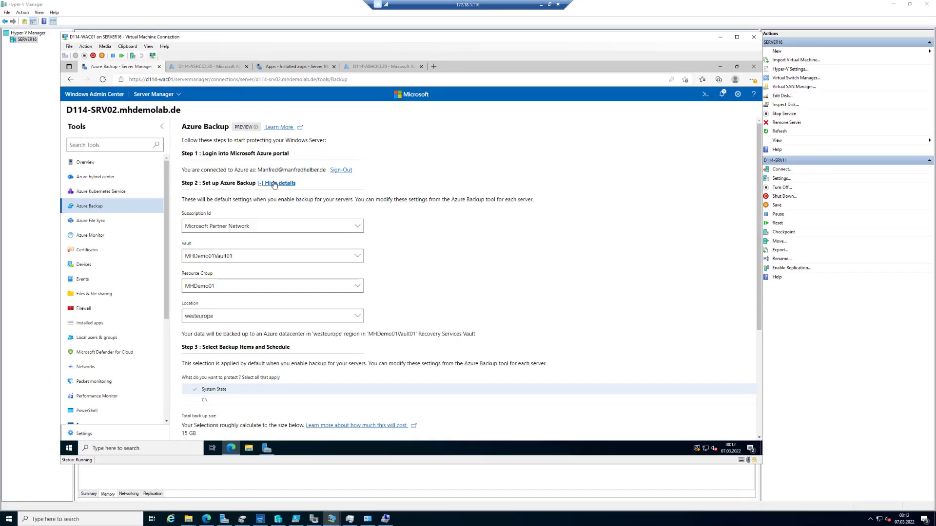
{"action": "left_click", "coordinate": [355, 229]}
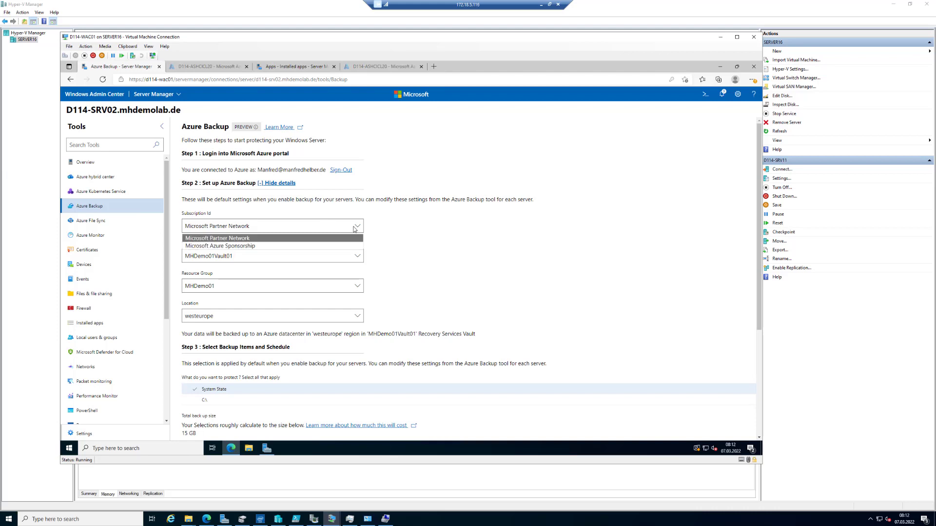
{"action": "left_click", "coordinate": [257, 247]}
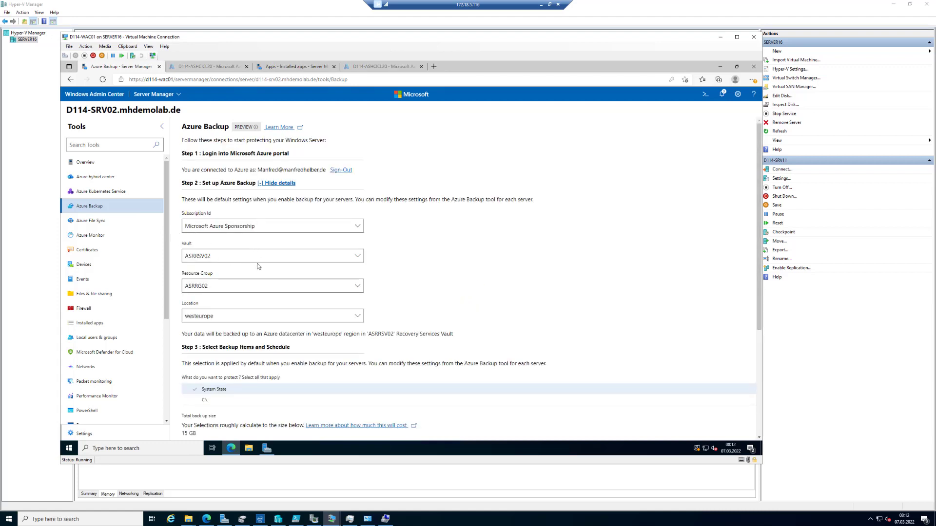
{"action": "left_click", "coordinate": [263, 260]}
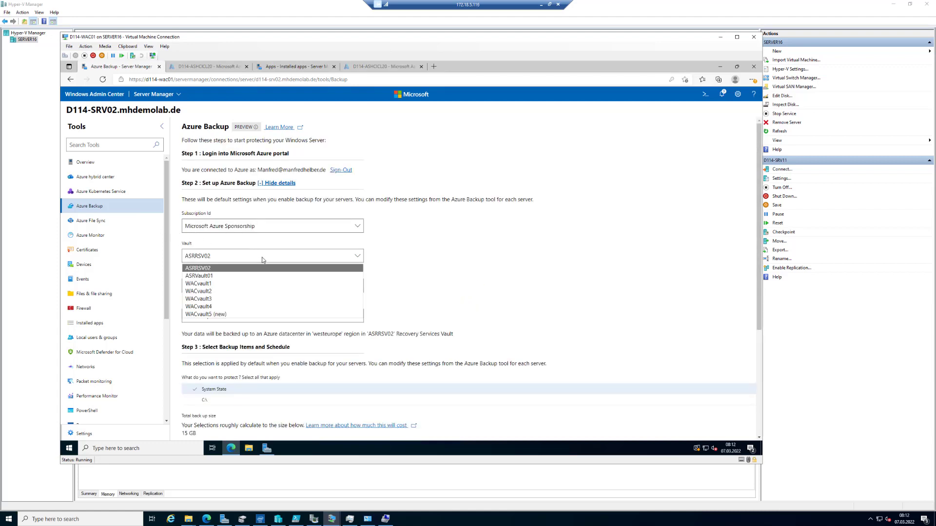
{"action": "left_click", "coordinate": [226, 315]}
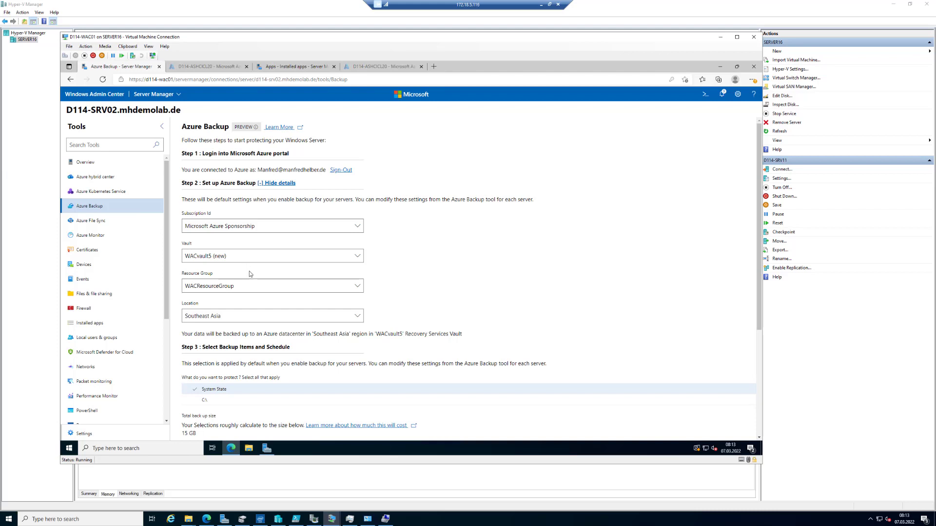
Step: Keep WACResourceGroup as the resource group and set the Azure Backup location to West Europe
{"action": "left_click", "coordinate": [261, 287]}
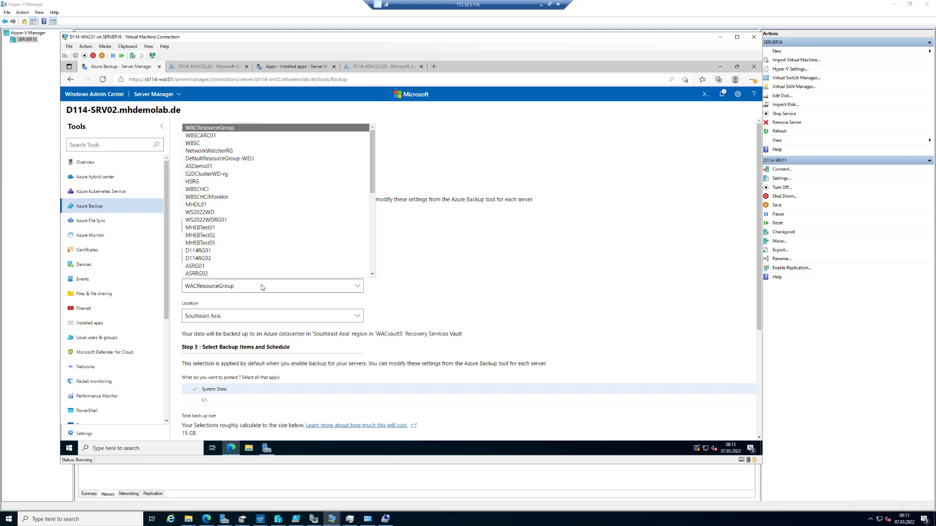
{"action": "left_click", "coordinate": [223, 127]}
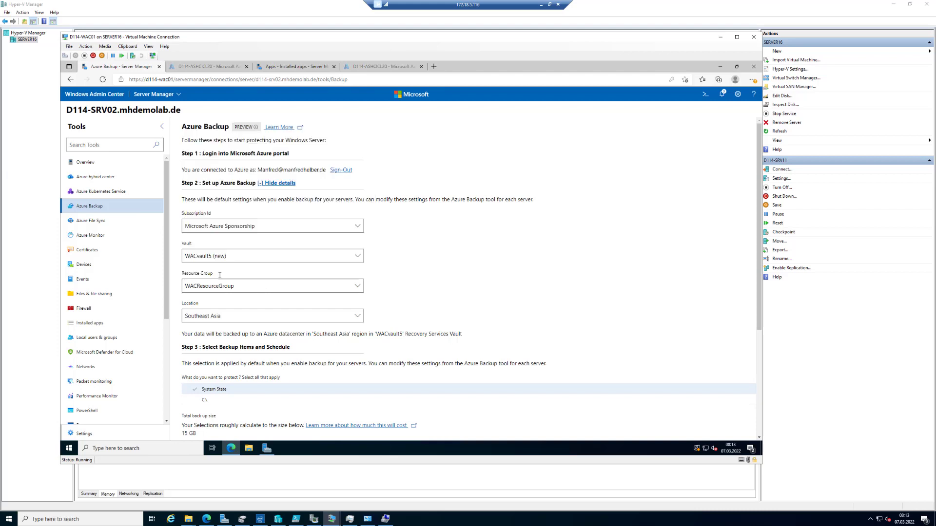
{"action": "left_click", "coordinate": [254, 318]}
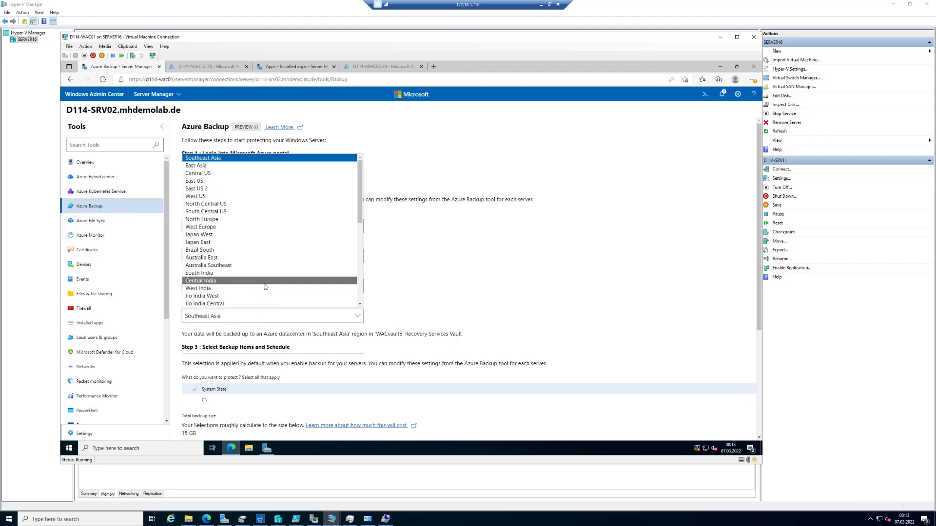
{"action": "left_click", "coordinate": [221, 228]}
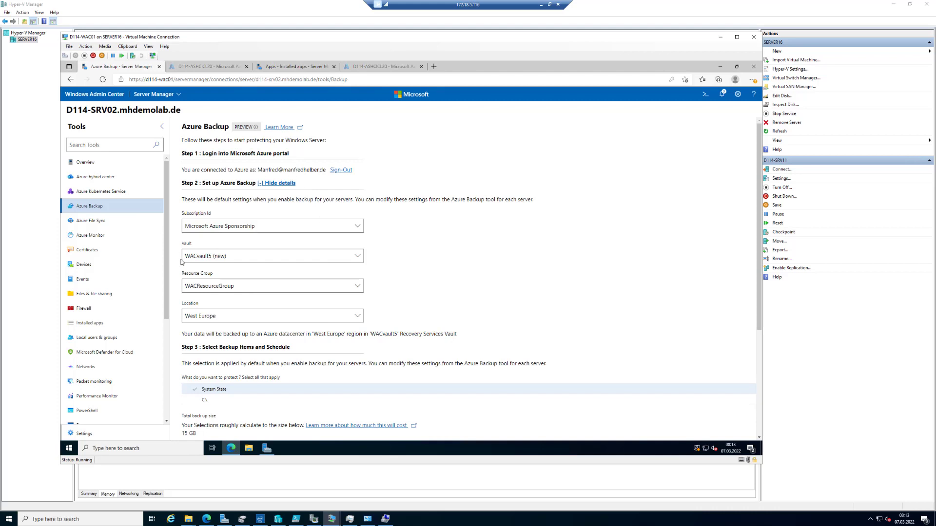
Step: Add the C:\ drive to the items to protect alongside System State, and review the backup schedules
{"action": "scroll", "coordinate": [493, 276], "scroll_direction": "down", "scroll_amount": 1}
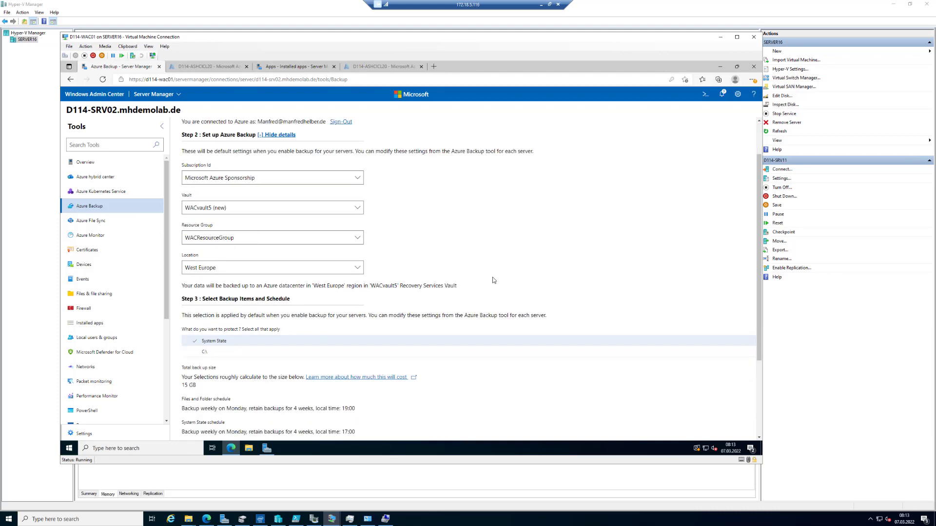
{"action": "left_click", "coordinate": [195, 352]}
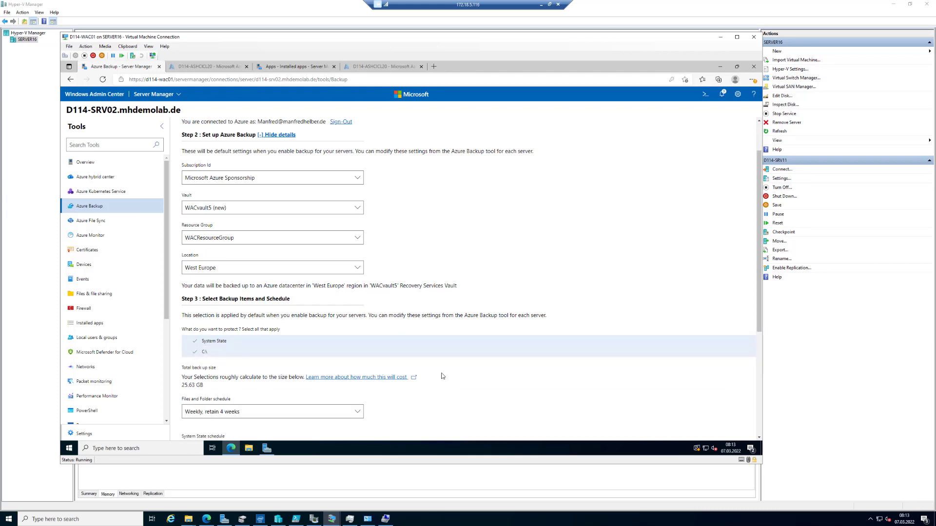
{"action": "scroll", "coordinate": [449, 383], "scroll_direction": "down", "scroll_amount": 2}
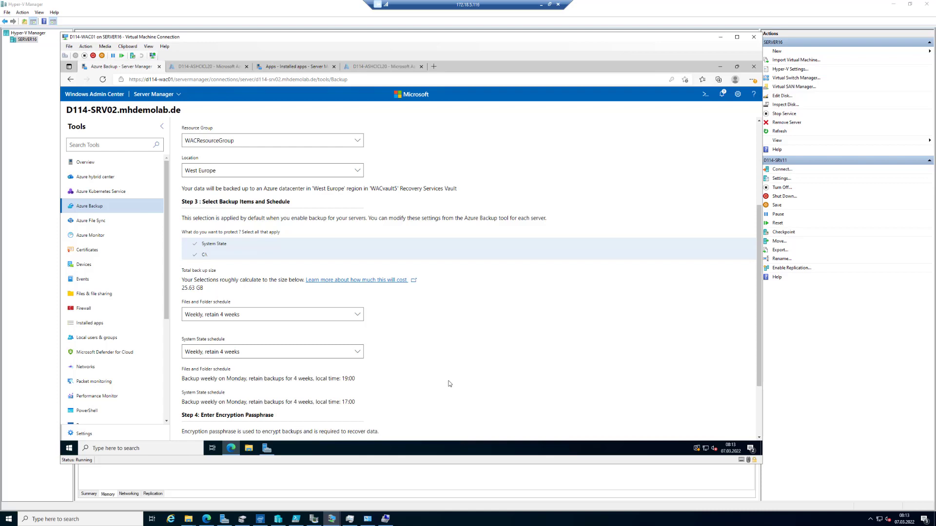
{"action": "scroll", "coordinate": [434, 347], "scroll_direction": "down", "scroll_amount": 1}
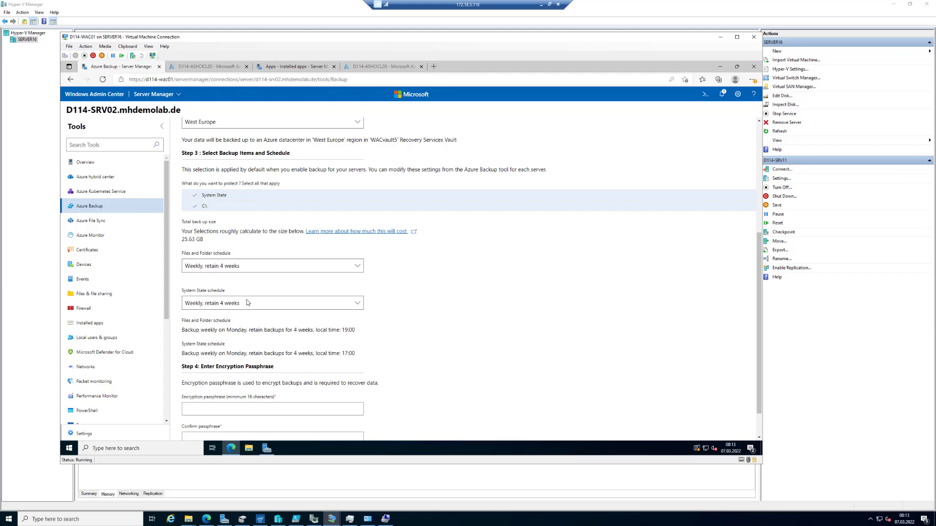
Step: Enter and confirm the encryption passphrase, and apply the Azure Backup configuration for D114-SRV02
{"action": "scroll", "coordinate": [247, 303], "scroll_direction": "down", "scroll_amount": 1}
{"action": "left_click", "coordinate": [261, 373]}
{"action": "left_click", "coordinate": [481, 364]}
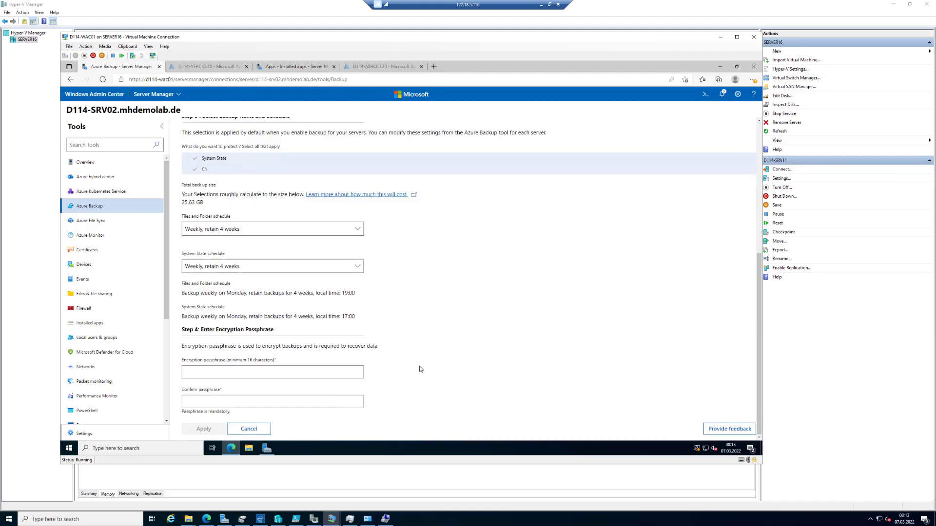
{"action": "left_click", "coordinate": [311, 375]}
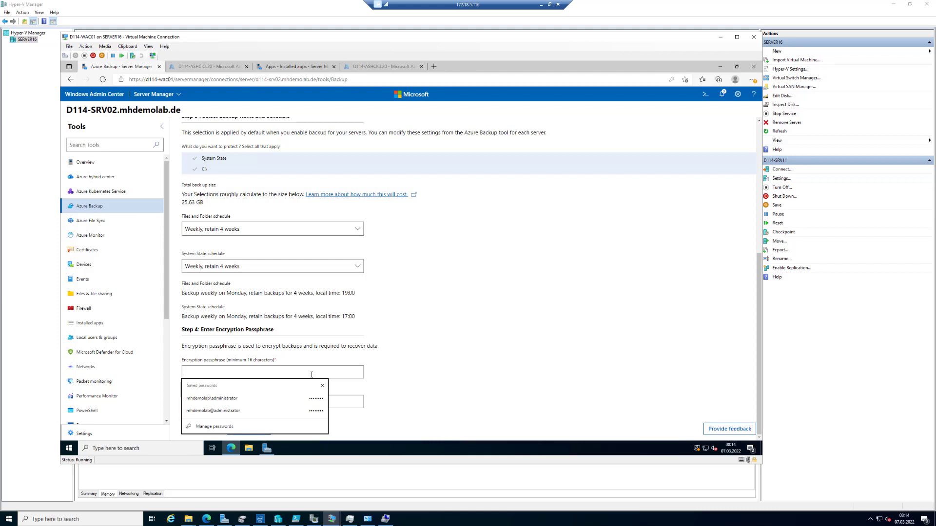
{"action": "type", "text": "P"}
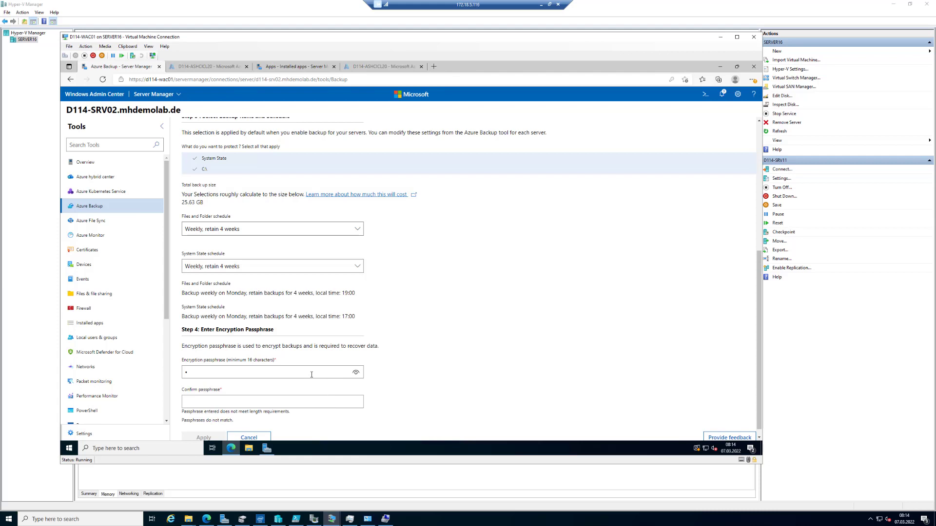
{"action": "type", "text": "•••••"}
{"action": "key", "text": "BackSpace"}
{"action": "key", "text": "BackSpace"}
{"action": "key", "text": "BackSpace"}
{"action": "key", "text": "BackSpace"}
{"action": "key", "text": "BackSpace"}
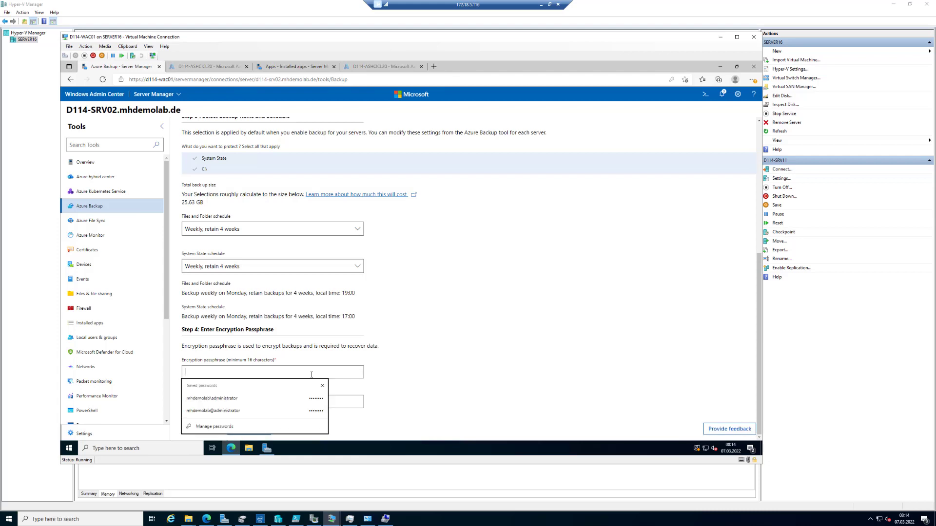
{"action": "type", "text": "P••••"}
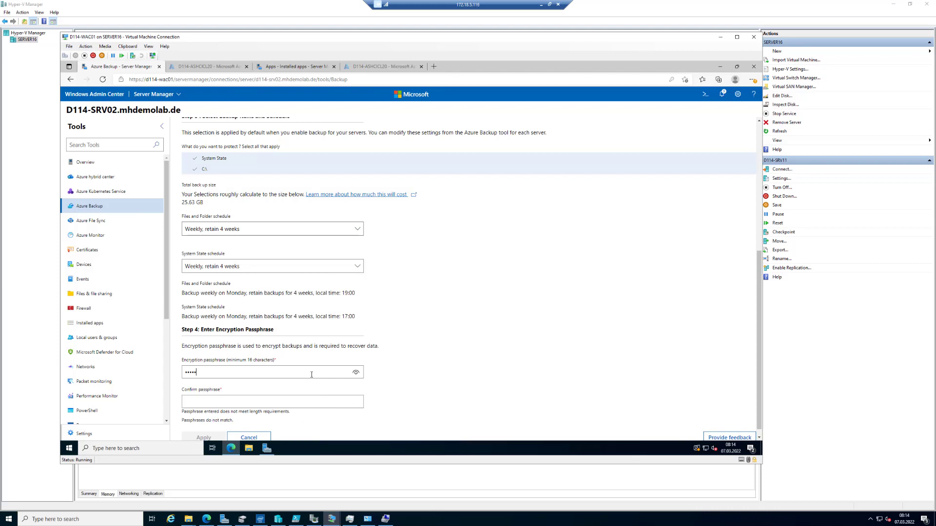
{"action": "type", "text": "••••••••••"}
{"action": "key", "text": "Tab"}
{"action": "type", "text": "••••••••••••"}
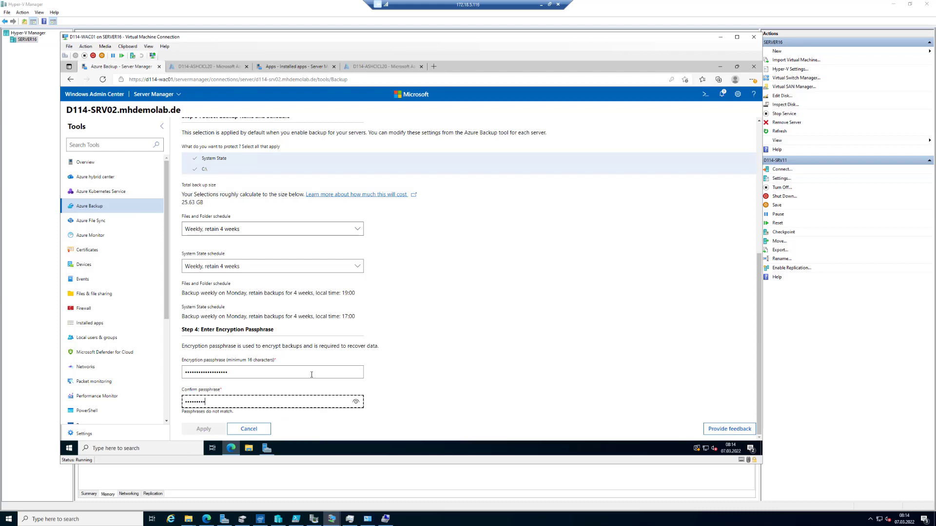
{"action": "type", "text": "•••••"}
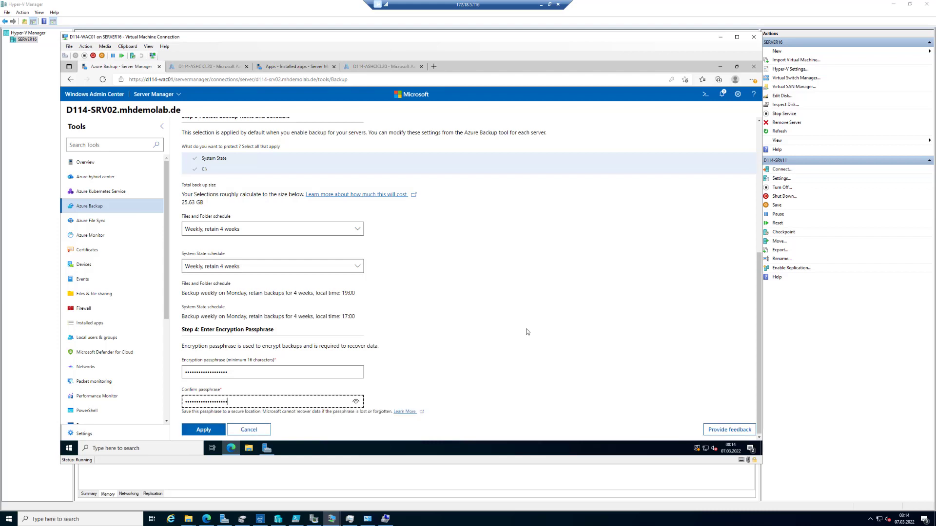
{"action": "left_click", "coordinate": [205, 430]}
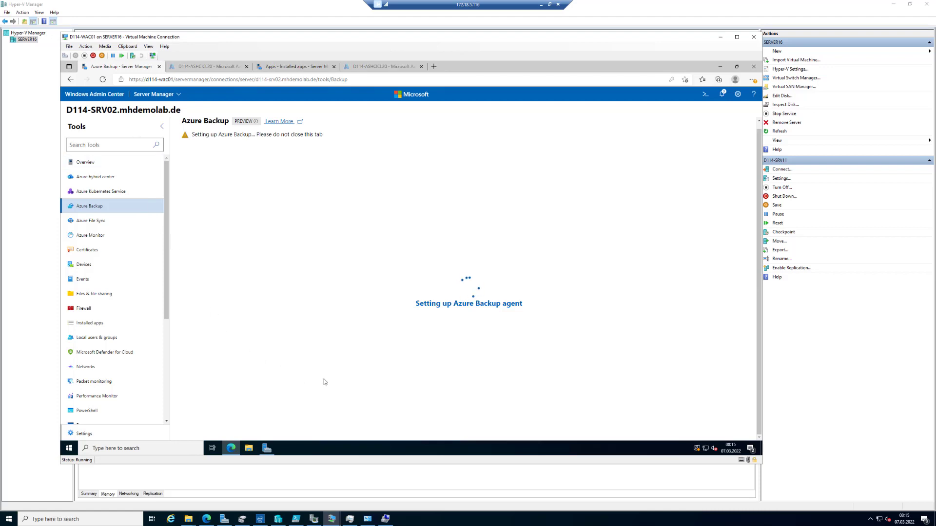
Step: Switch to the D114-SRV02 virtual machine and refresh its Programs and Features list to check for newly installed components
{"action": "left_click", "coordinate": [335, 523]}
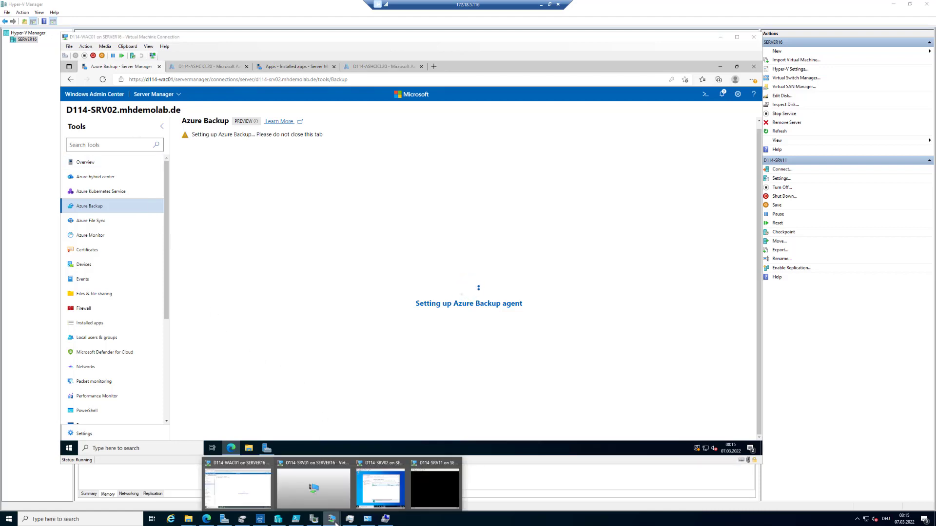
{"action": "left_click", "coordinate": [380, 488]}
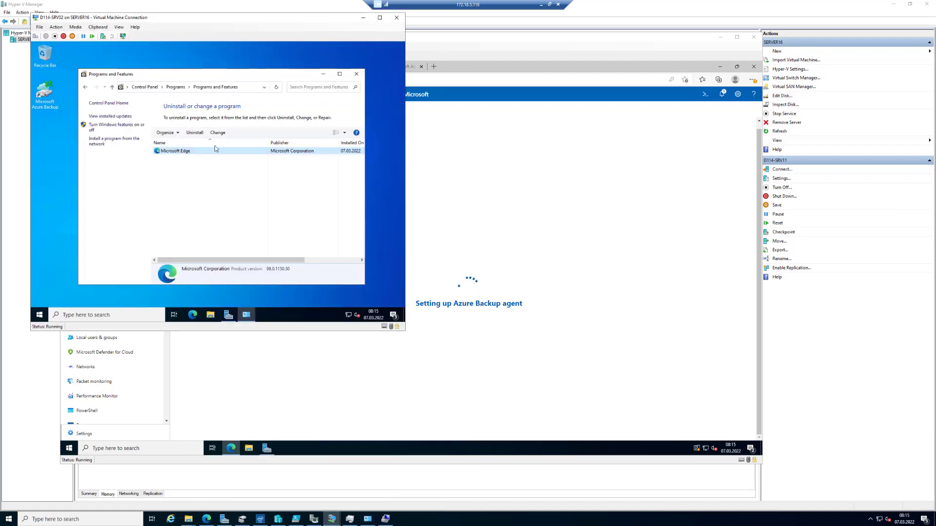
{"action": "left_click", "coordinate": [248, 88]}
{"action": "left_click", "coordinate": [249, 87]}
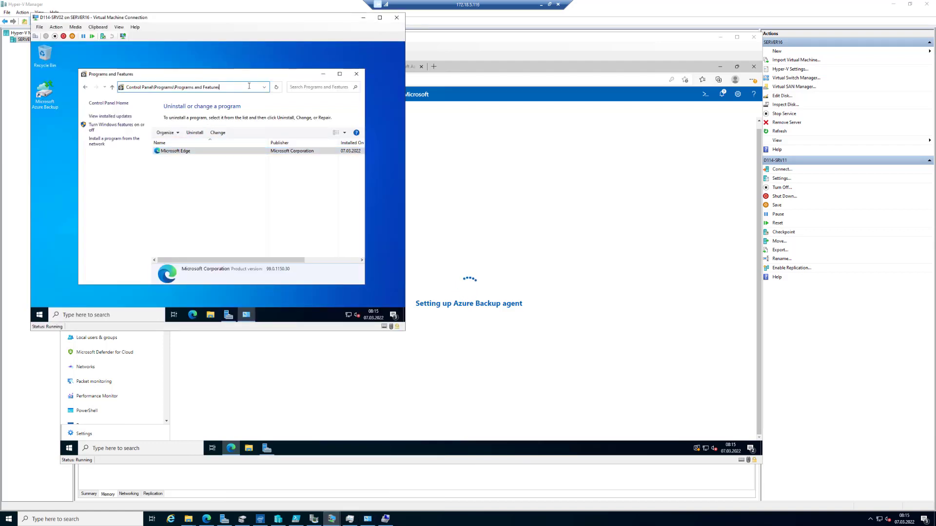
{"action": "key", "text": "Return"}
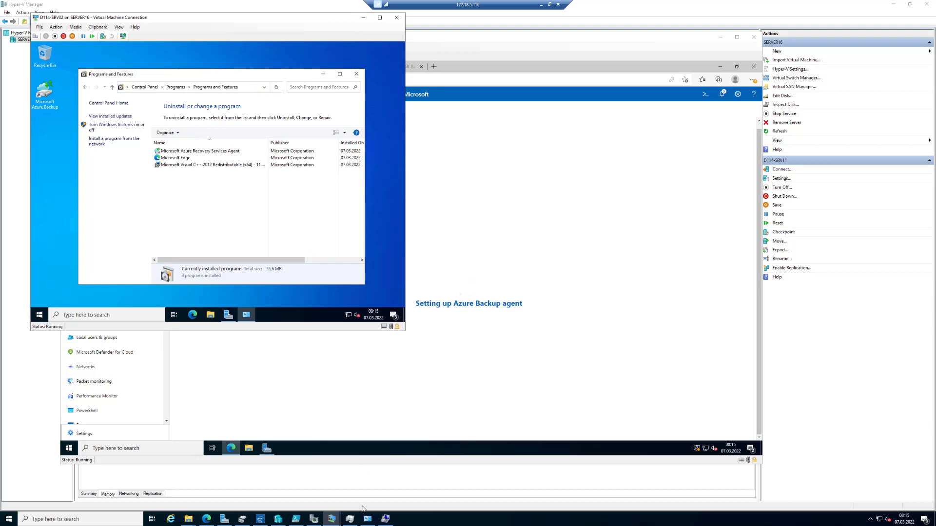
{"action": "left_click", "coordinate": [439, 524]}
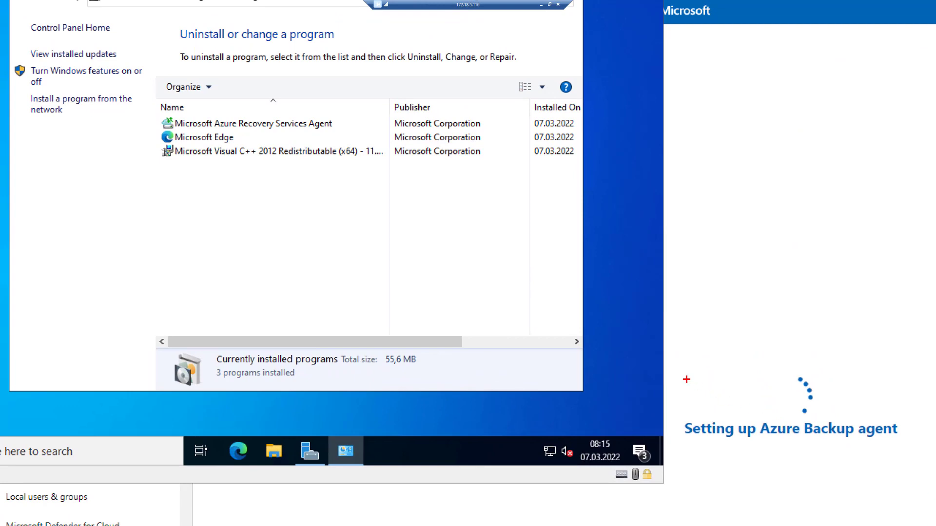
{"action": "mouse_move", "coordinate": [669, 356]}
{"action": "left_mouse_down"}
{"action": "mouse_move", "coordinate": [800, 441]}
{"action": "mouse_move", "coordinate": [751, 426]}
{"action": "left_mouse_up"}
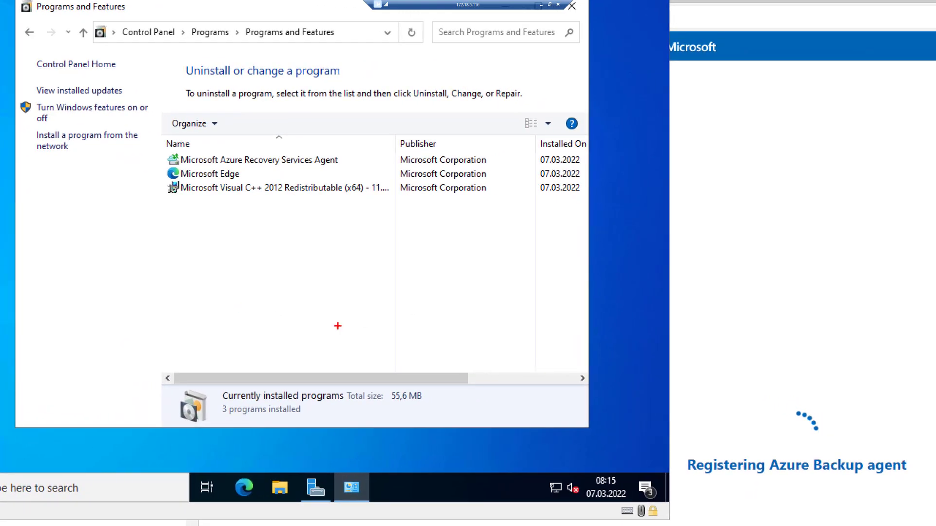
{"action": "mouse_move", "coordinate": [660, 377]}
{"action": "left_mouse_down"}
{"action": "mouse_move", "coordinate": [693, 414]}
{"action": "mouse_move", "coordinate": [932, 493]}
{"action": "mouse_move", "coordinate": [923, 492]}
{"action": "left_mouse_up"}
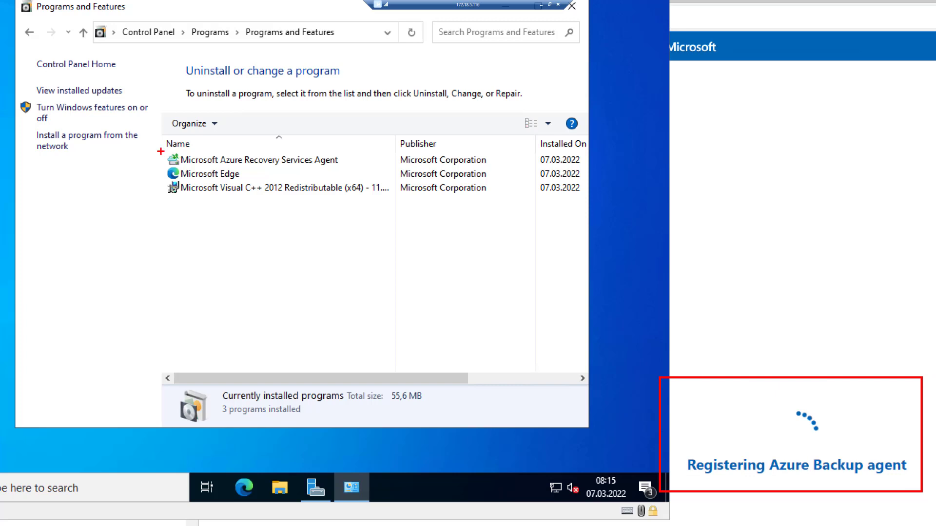
{"action": "mouse_move", "coordinate": [156, 149]}
{"action": "left_mouse_down"}
{"action": "mouse_move", "coordinate": [197, 168]}
{"action": "mouse_move", "coordinate": [272, 174]}
{"action": "mouse_move", "coordinate": [504, 169]}
{"action": "left_mouse_up"}
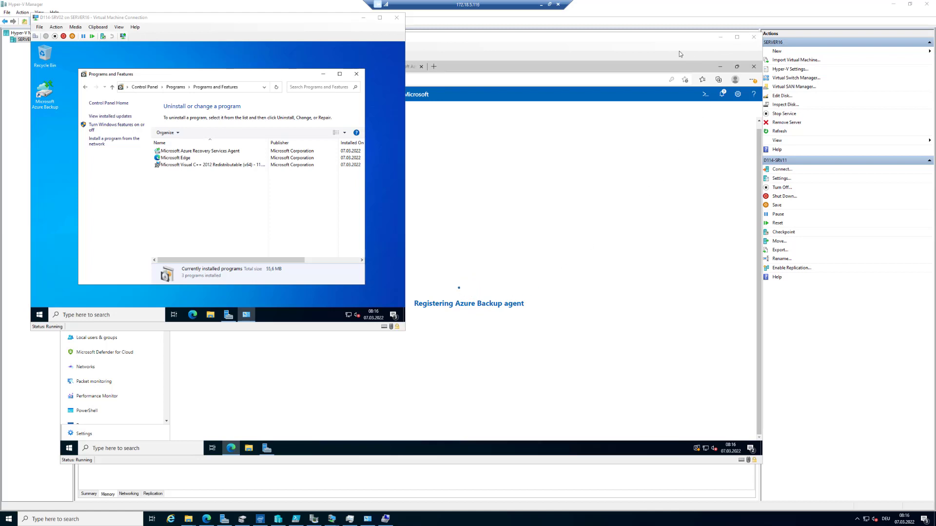
Step: Return to Windows Admin Center, dismiss the password update offer, and review the Azure Backup overview of D114-SRV01
{"action": "left_click", "coordinate": [653, 42]}
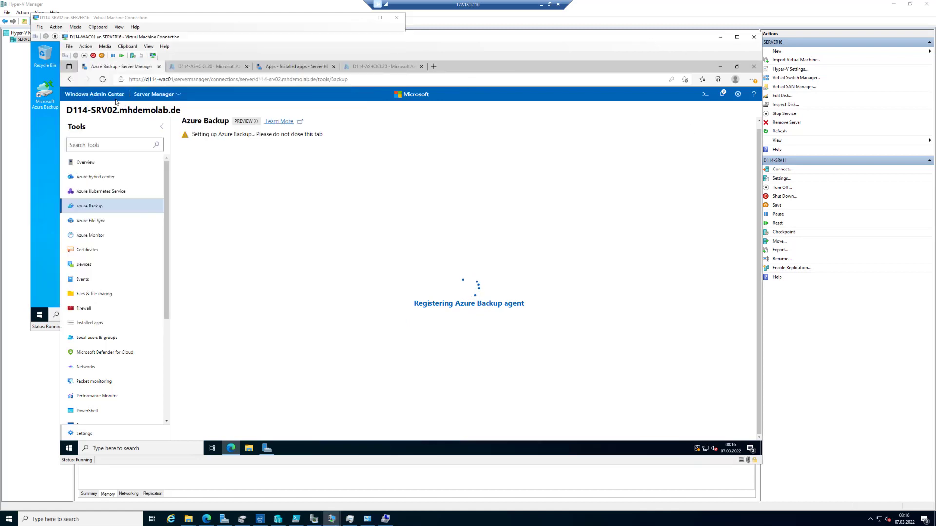
{"action": "left_click", "coordinate": [107, 98]}
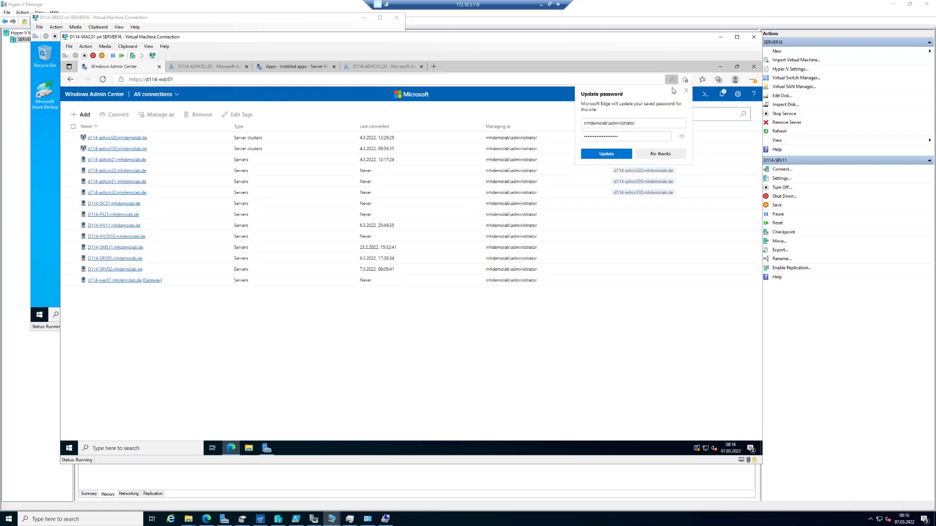
{"action": "left_click", "coordinate": [685, 91]}
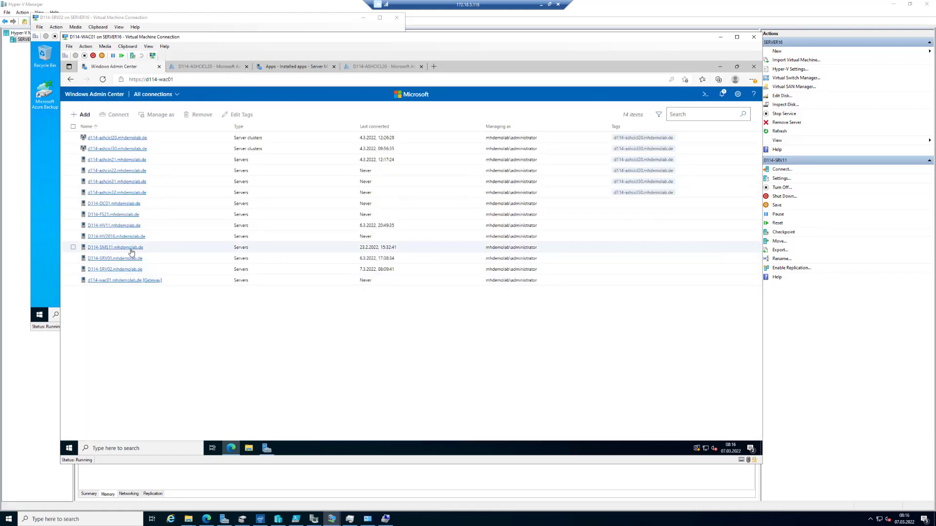
{"action": "left_click", "coordinate": [111, 258]}
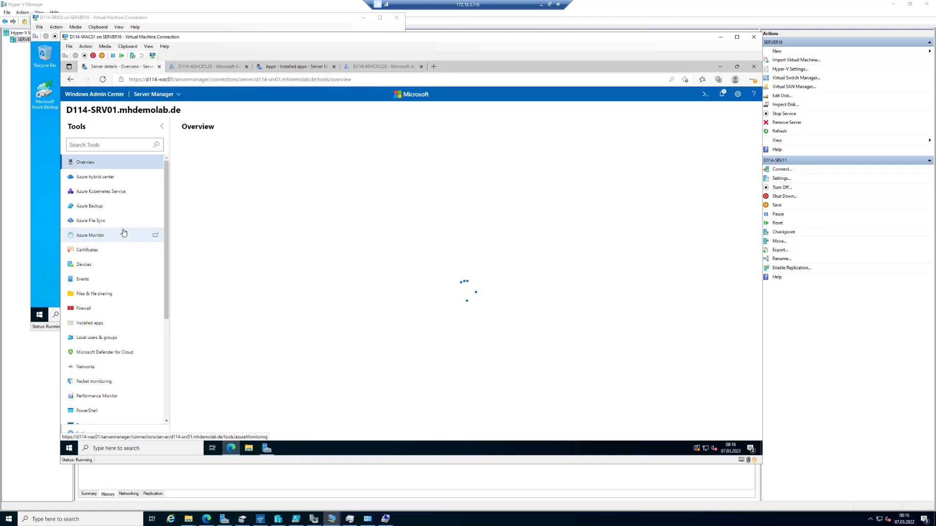
{"action": "left_click", "coordinate": [109, 208]}
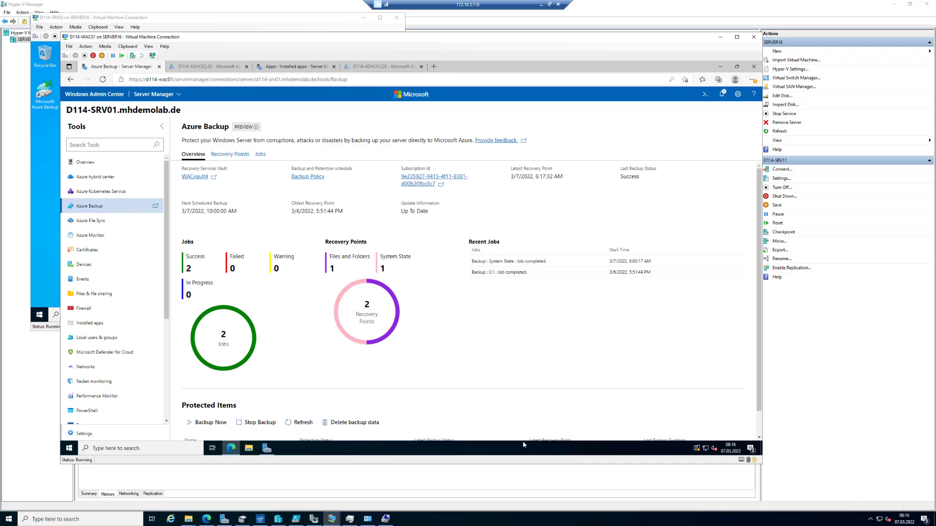
{"action": "left_click_drag", "start_coordinate": [759, 347], "coordinate": [764, 432]}
{"action": "left_click", "coordinate": [597, 524]}
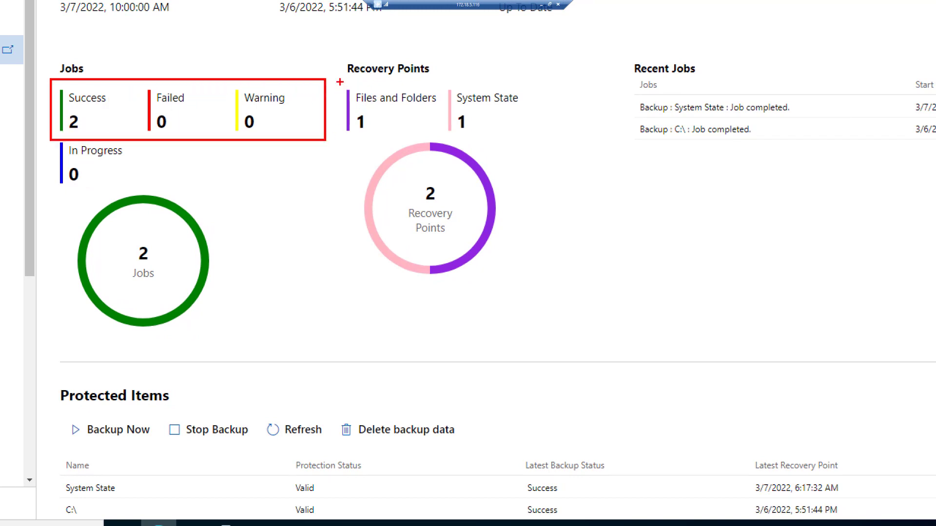
{"action": "left_click_drag", "start_coordinate": [337, 77], "coordinate": [590, 156]}
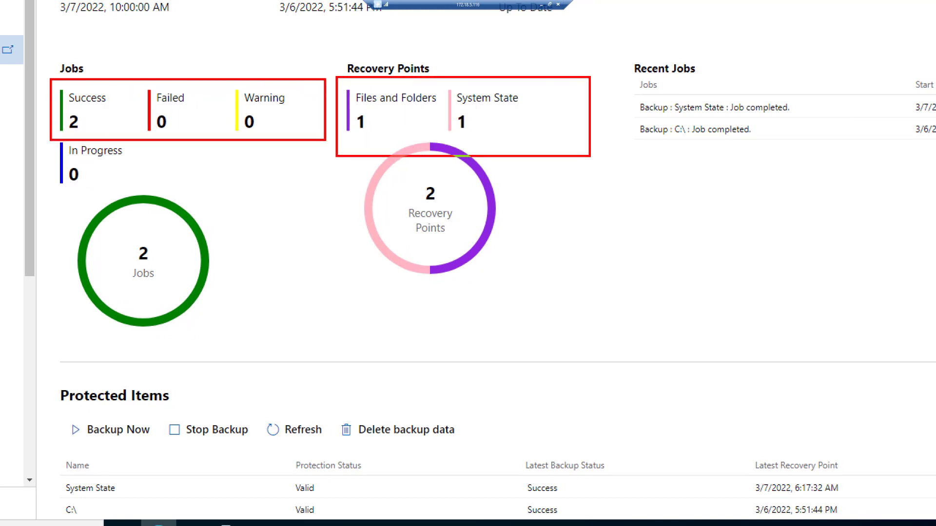
{"action": "mouse_move", "coordinate": [624, 88]}
{"action": "left_mouse_down"}
{"action": "mouse_move", "coordinate": [772, 157]}
{"action": "mouse_move", "coordinate": [880, 163]}
{"action": "left_mouse_up"}
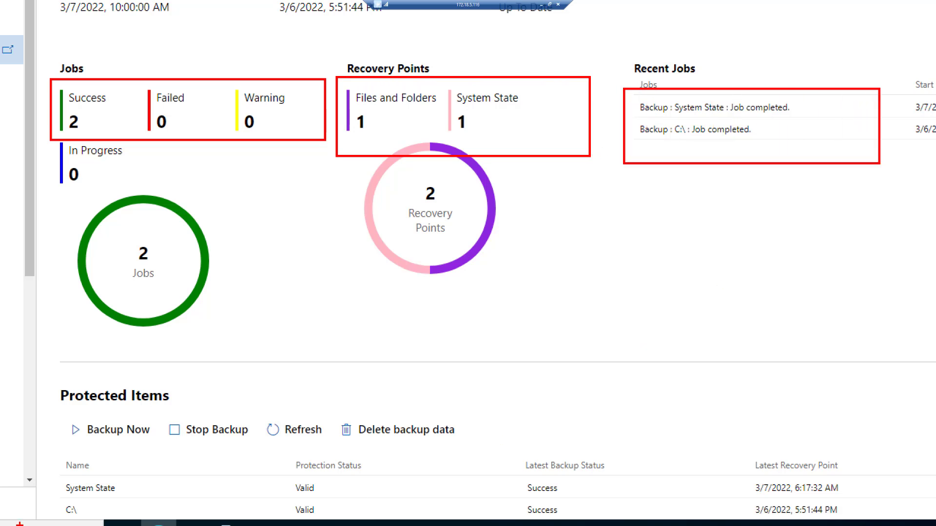
{"action": "mouse_move", "coordinate": [63, 409]}
{"action": "left_mouse_down"}
{"action": "mouse_move", "coordinate": [202, 449]}
{"action": "mouse_move", "coordinate": [514, 450]}
{"action": "left_mouse_up"}
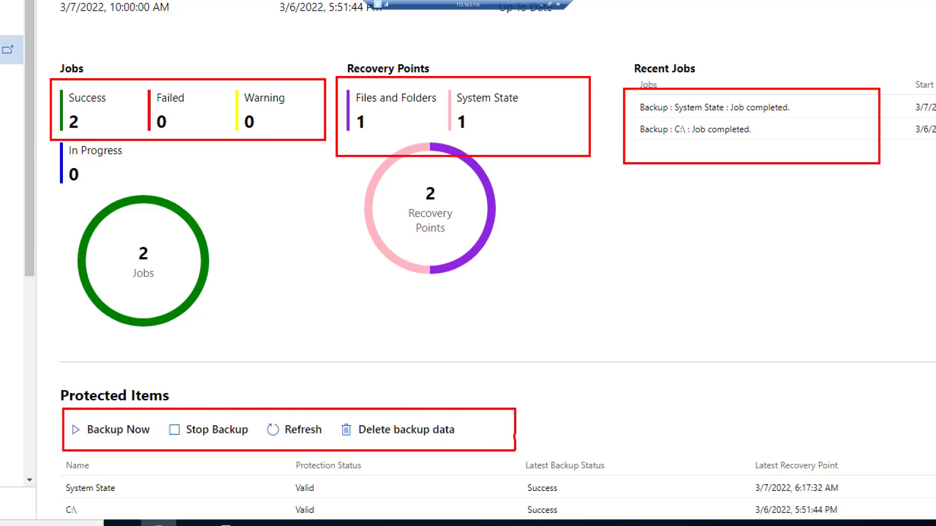
{"action": "key", "text": "Escape"}
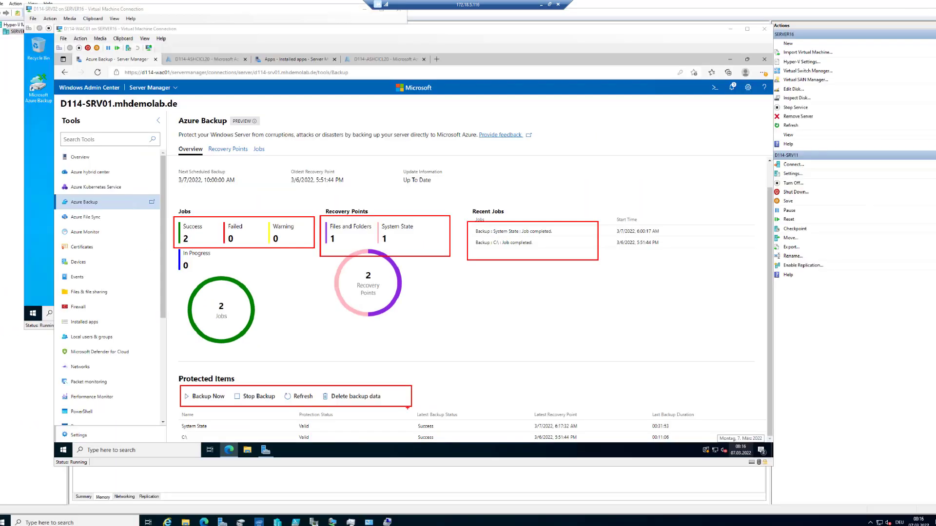
Step: Review the recovery points, backup jobs and vault backup alerts of D114-SRV01, and return to its Azure Backup jobs
{"action": "left_click", "coordinate": [231, 155]}
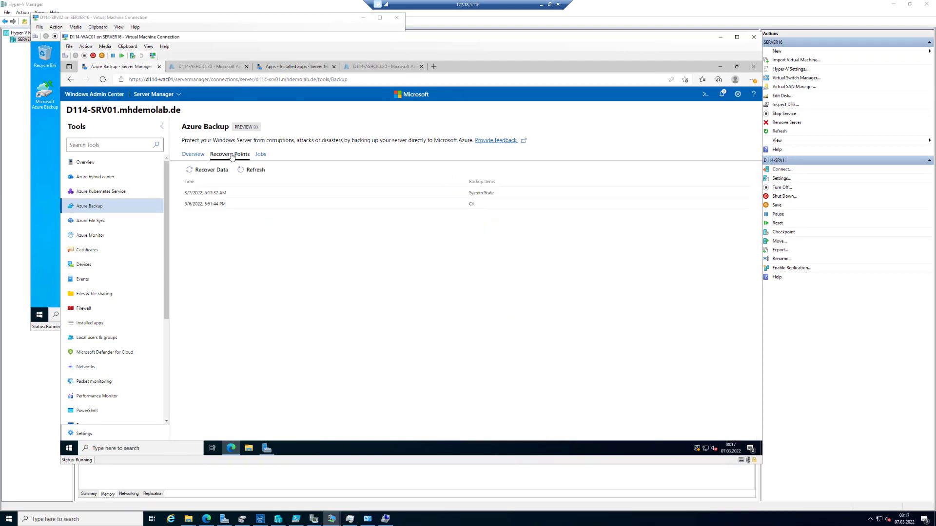
{"action": "left_click", "coordinate": [261, 154]}
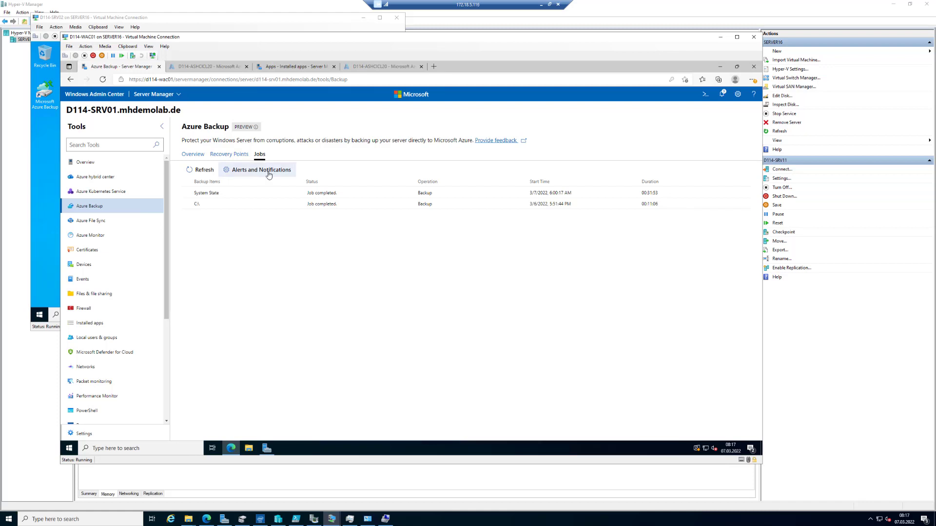
{"action": "left_click", "coordinate": [269, 171]}
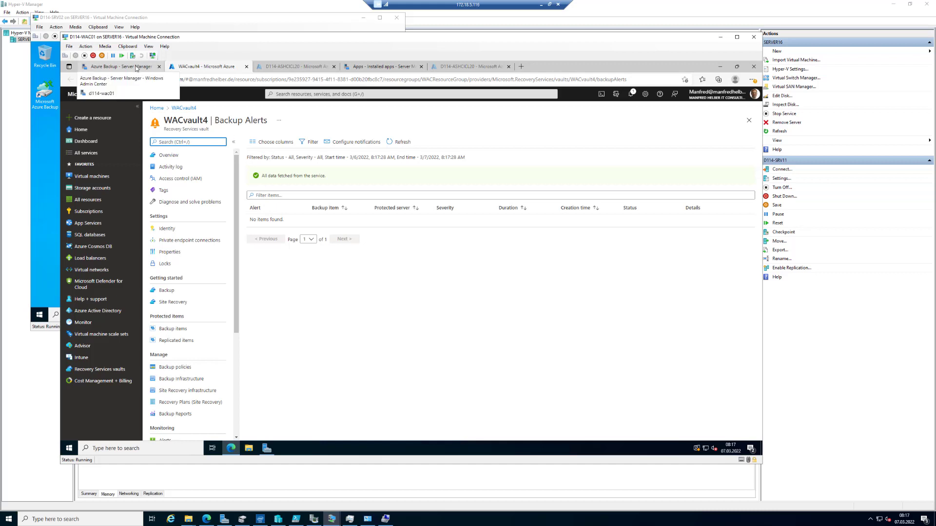
{"action": "left_click", "coordinate": [136, 68]}
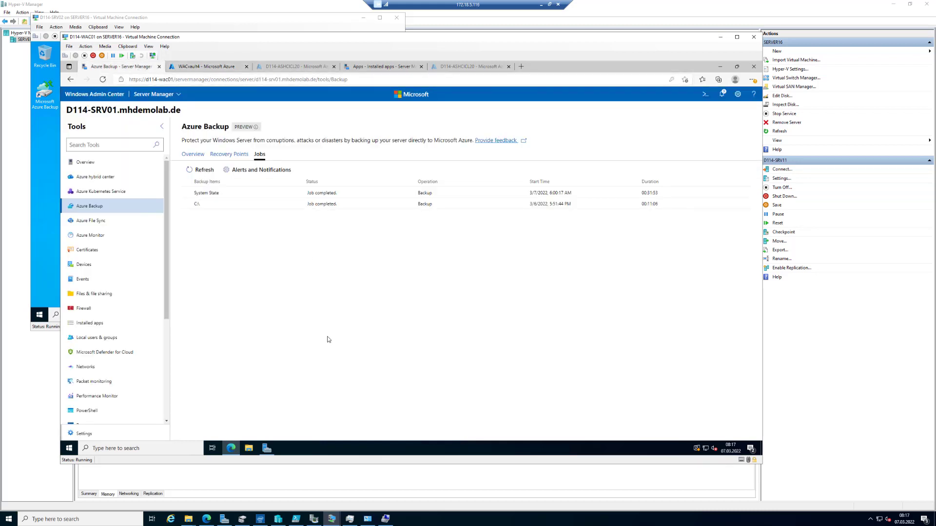